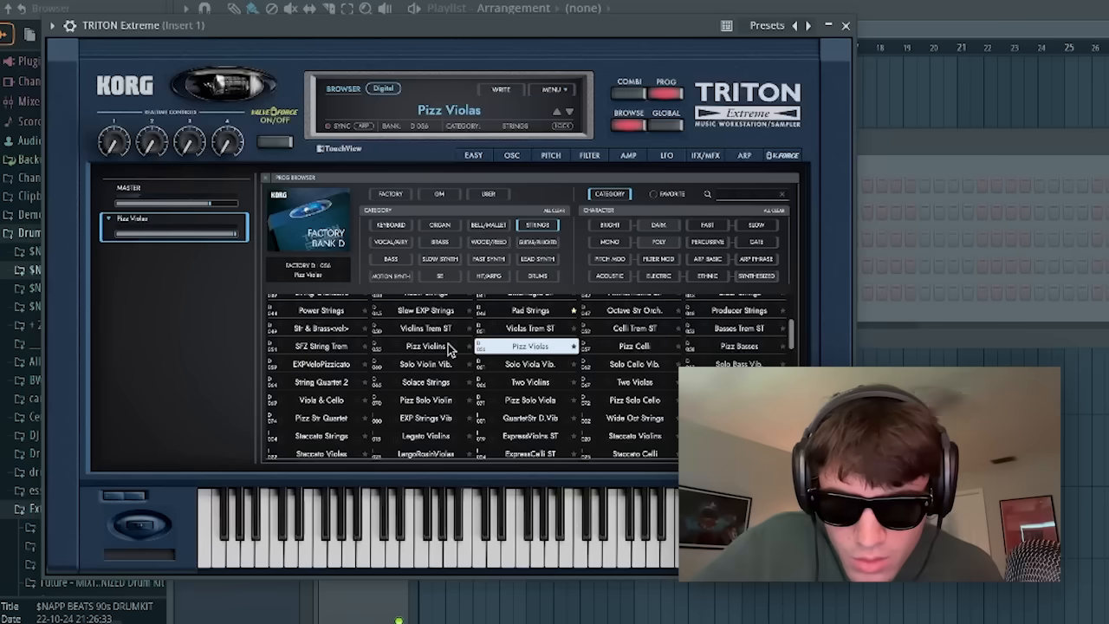
- Load the Pizz Violins preset and draw a first-bar melody of G#5, D#5, C5, G#5, F#5, D#5, B4 and F#5
click(425, 345)
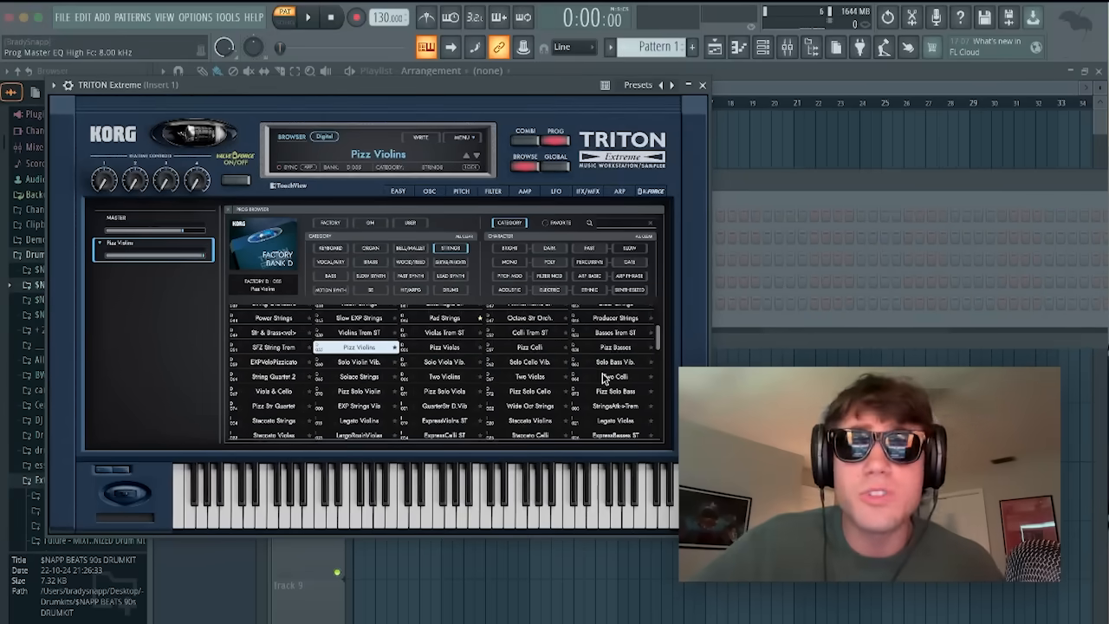
key(F7)
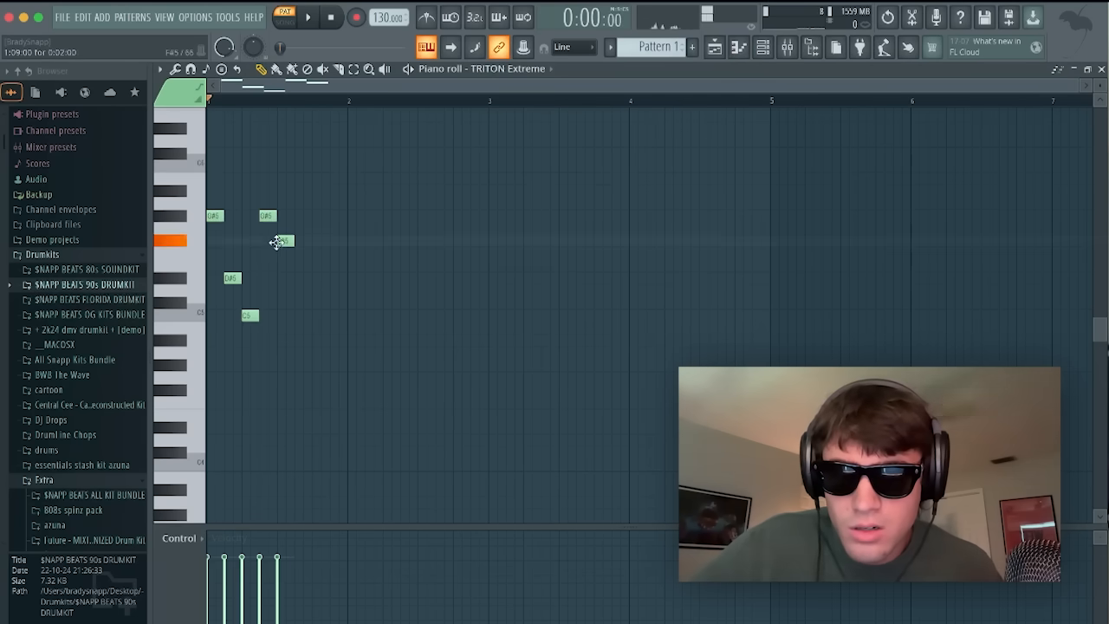
drag(308, 321, 316, 329)
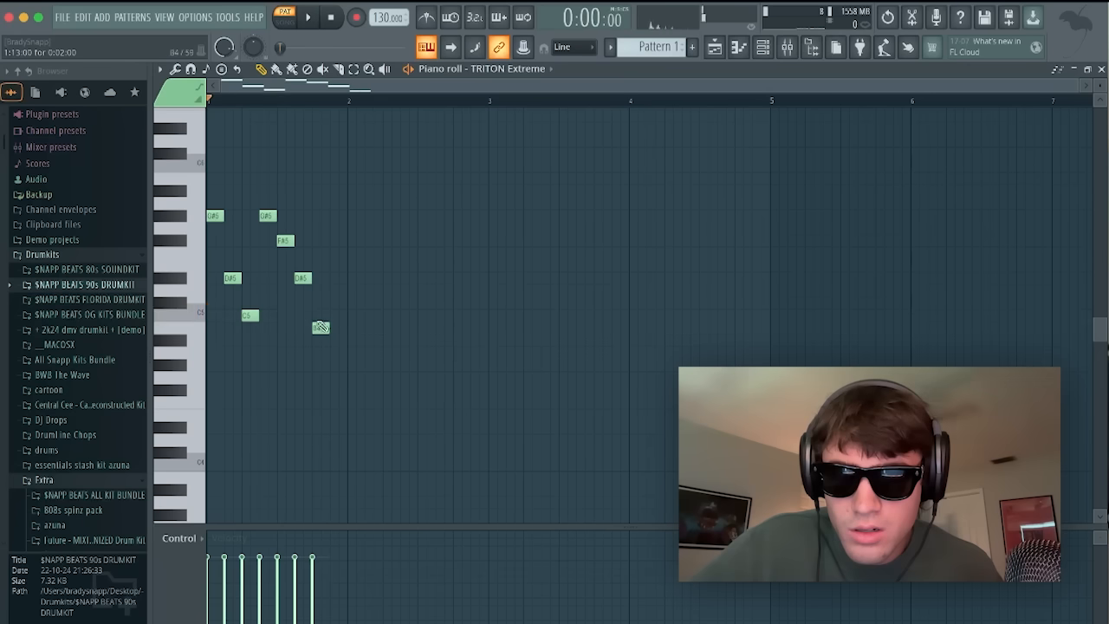
key(space)
key(space)
click(335, 229)
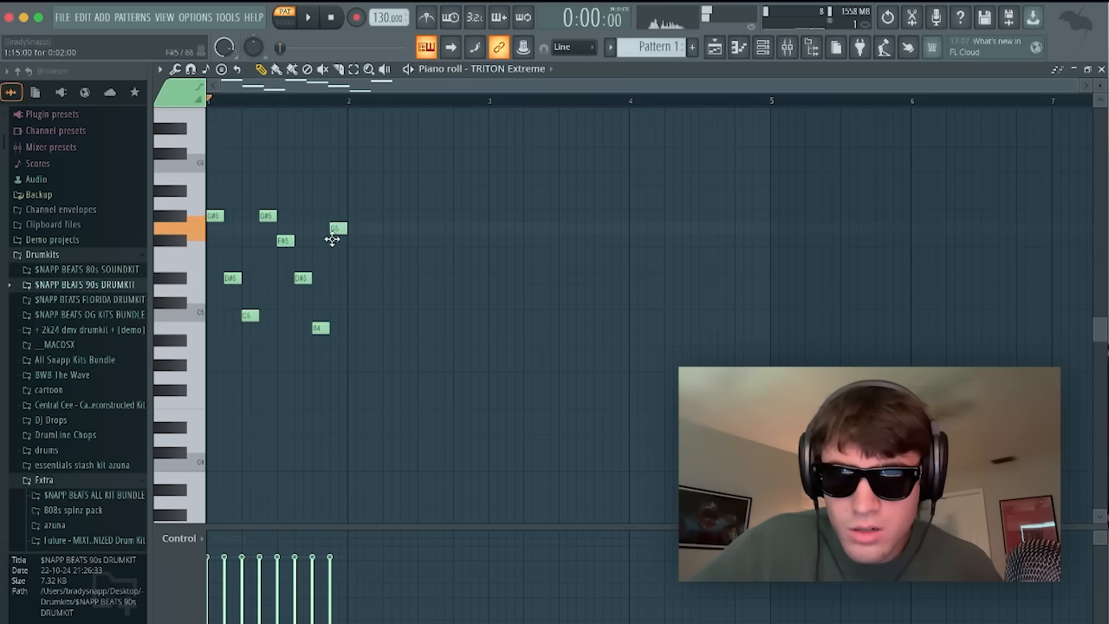
- Continue the violin melody in bar 2 with F5, C#5, G#4 and C#4, and play it back
click(350, 253)
click(361, 290)
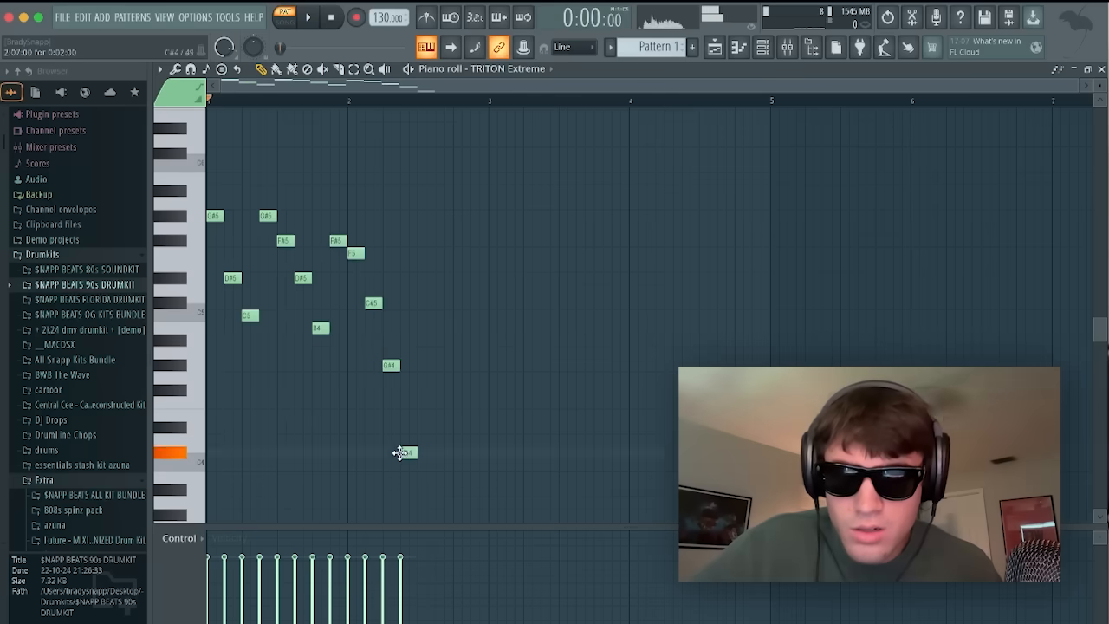
key(space)
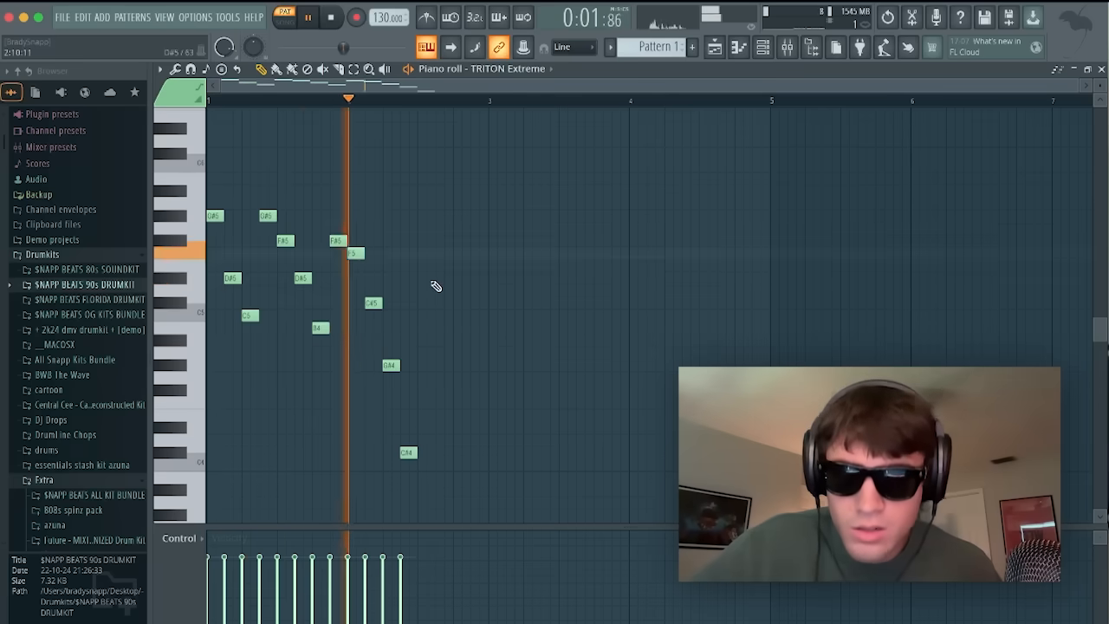
key(space)
- Add a C#5–D#5 pickup into bar 3, then E5, B4, G#4, E5, D#5, B4, F#4 and C#5, ending on C5 at bar 4
scroll(433, 280, down, 3)
click(474, 228)
click(481, 203)
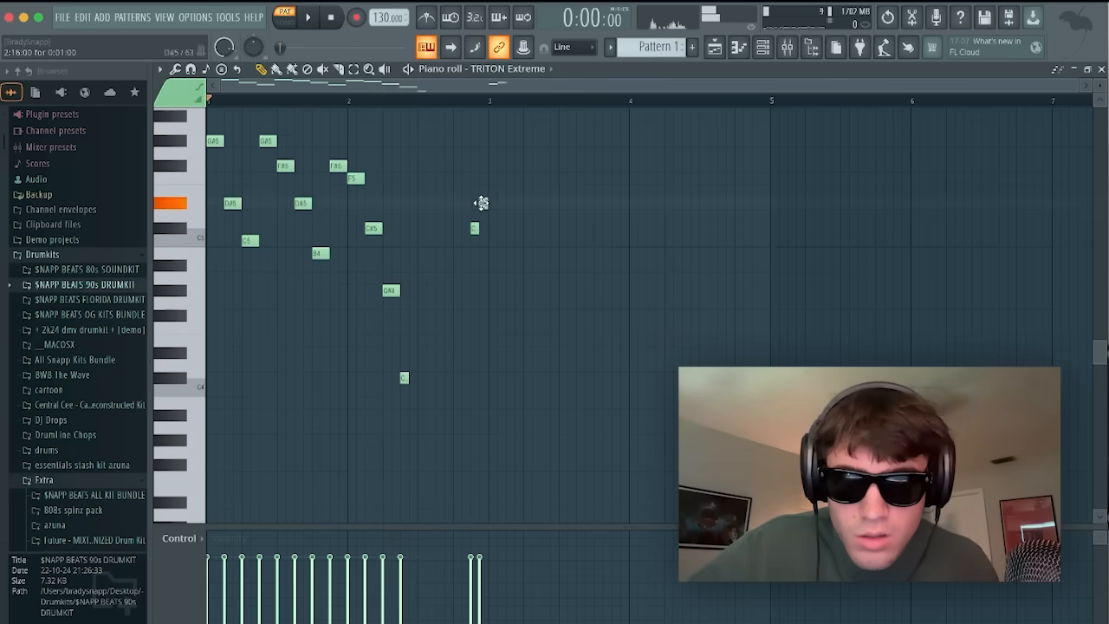
click(507, 254)
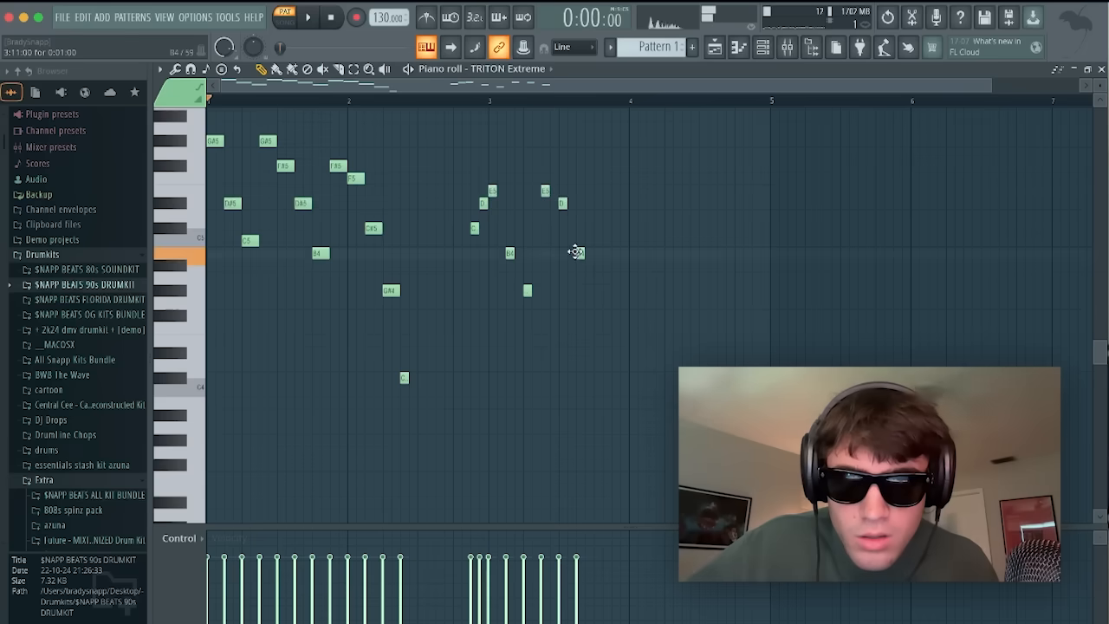
click(632, 240)
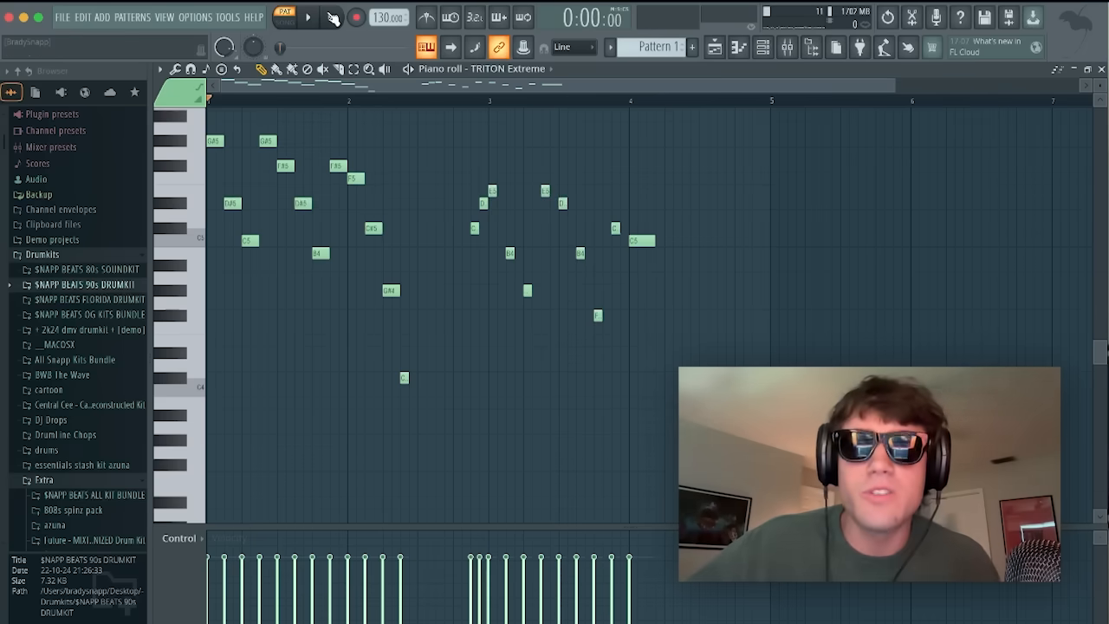
key(space)
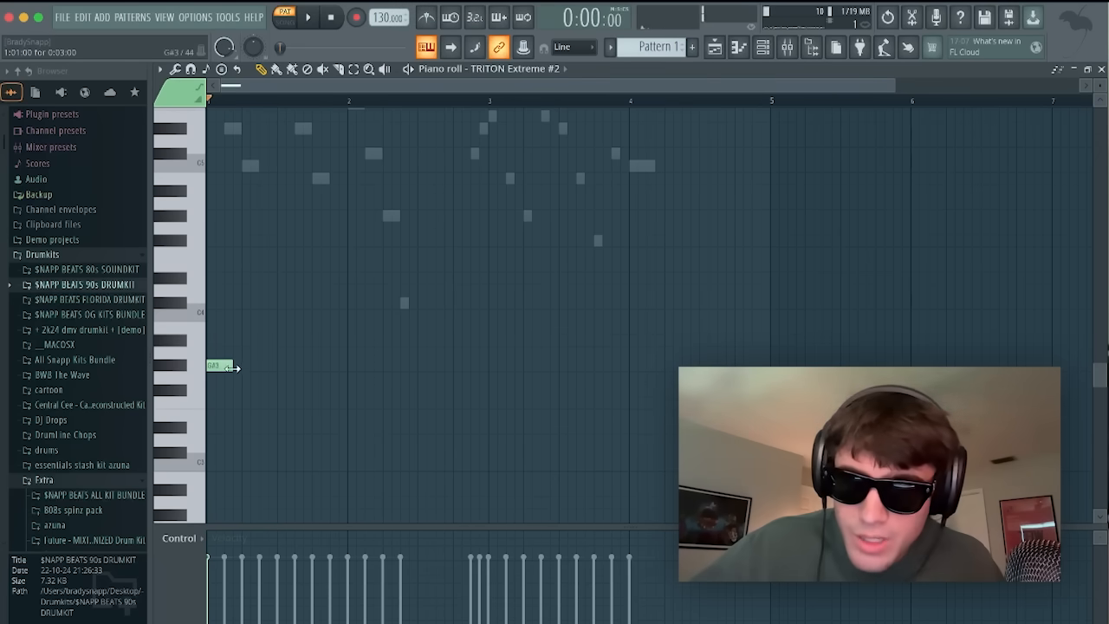
- Draw two G#3 notes and two B3 notes across bar 1 of the TRITON Extreme #2 bass line
key(space)
click(264, 364)
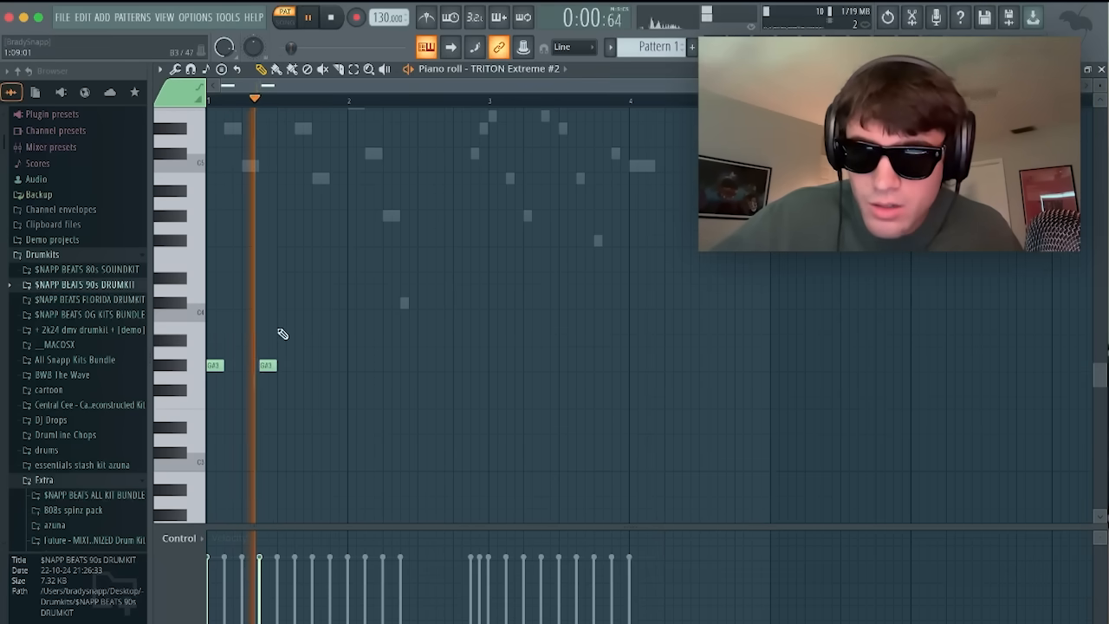
click(282, 327)
click(317, 326)
key(space)
drag(319, 325, 337, 327)
- Complete the bass line with three C#4 notes in bar 2, two E3 and two F#3 in bar 3, and G#3 at bar 4
click(354, 303)
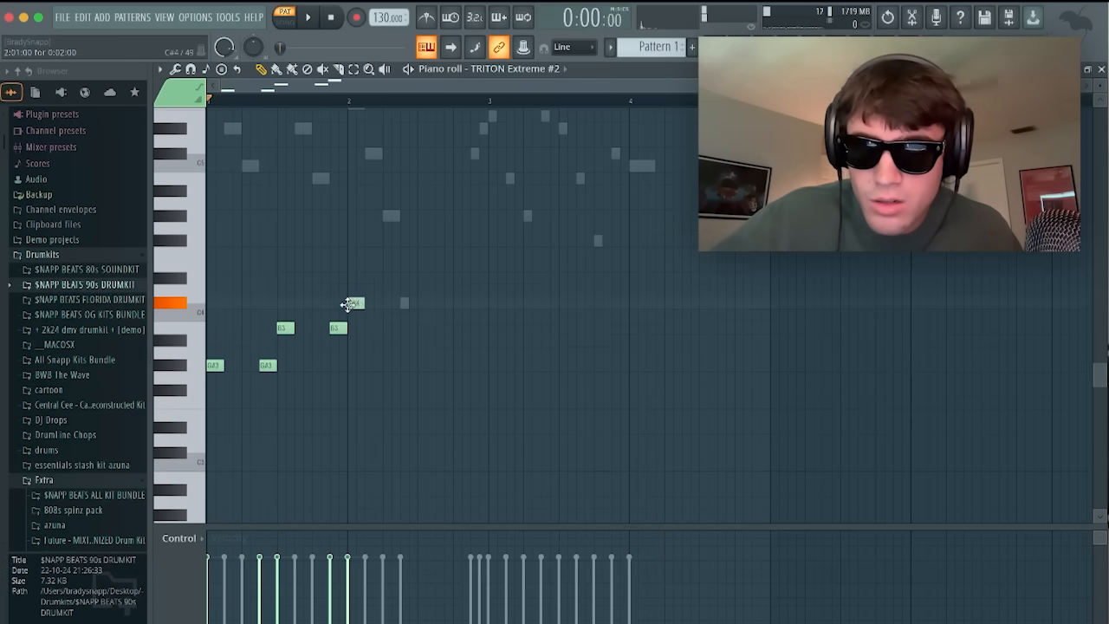
click(406, 302)
click(487, 390)
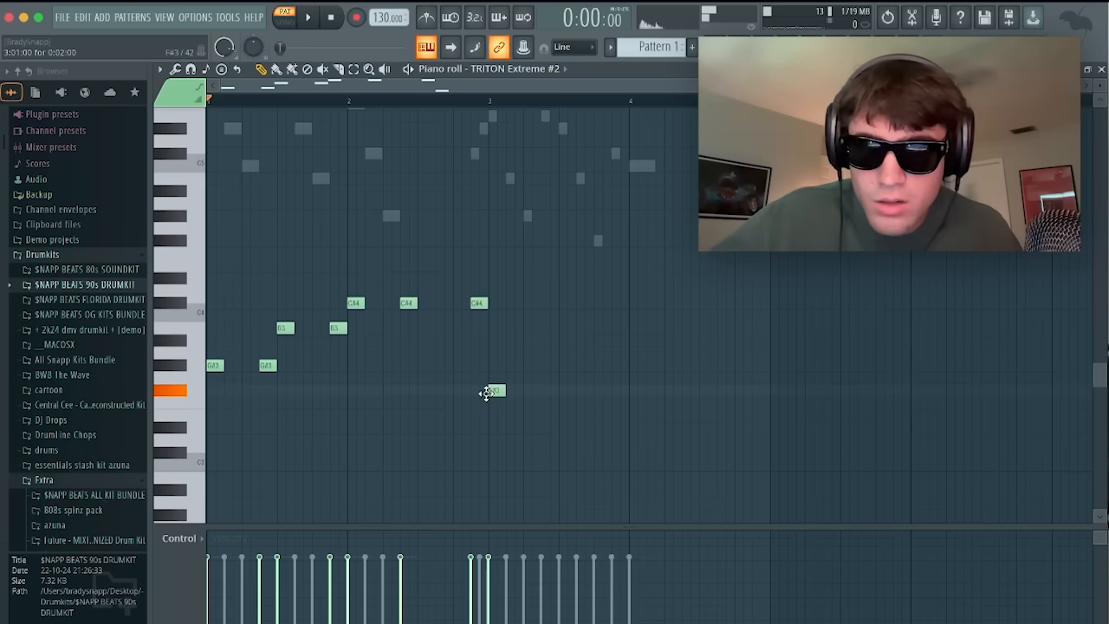
drag(485, 398, 485, 410)
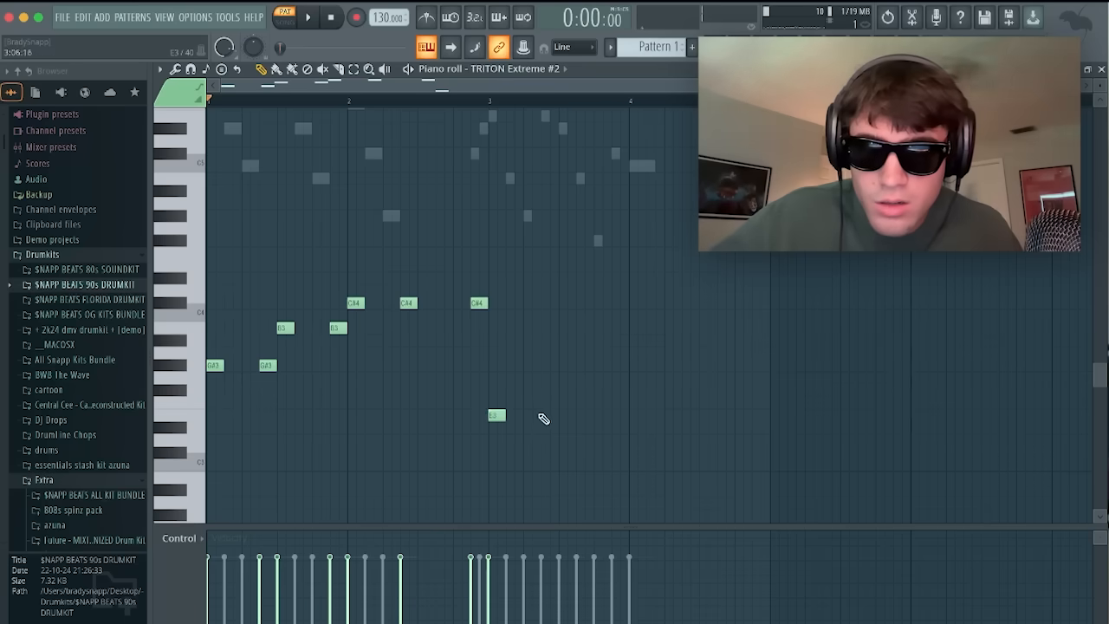
drag(562, 388, 555, 388)
click(616, 390)
key(space)
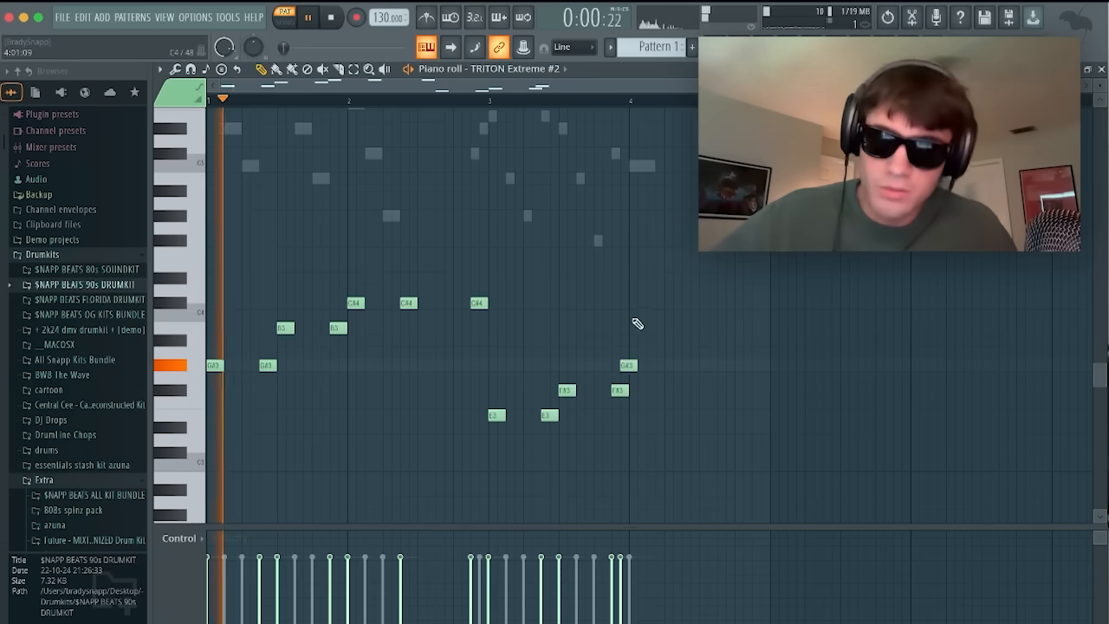
click(635, 367)
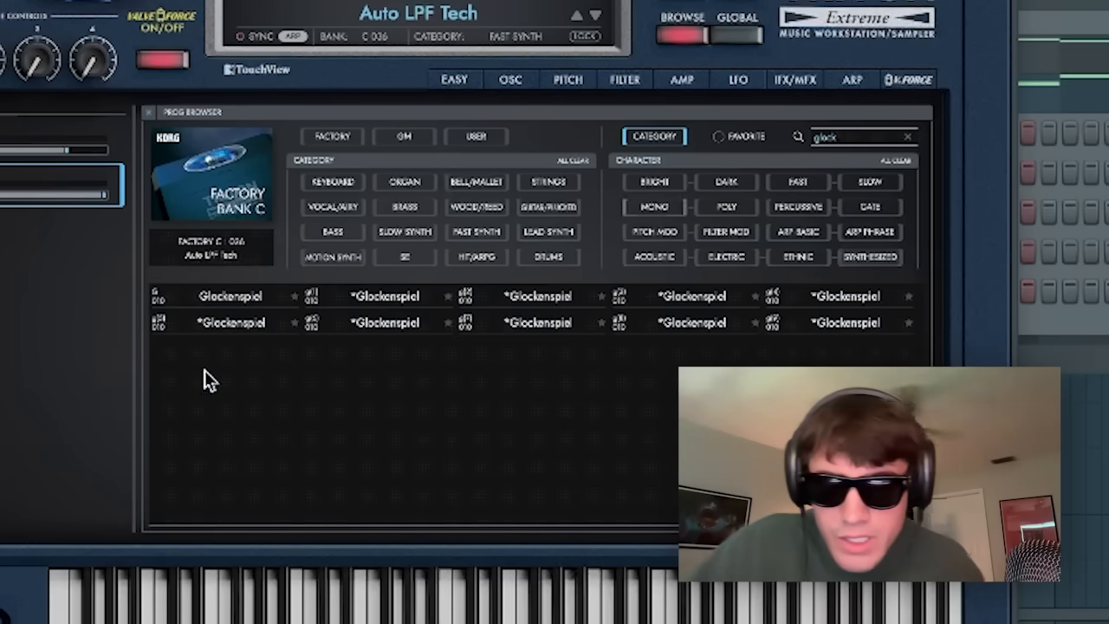
- Load the Glockenspiel preset in TRITON Extreme #3 and paste the violin melody into its piano roll
click(227, 297)
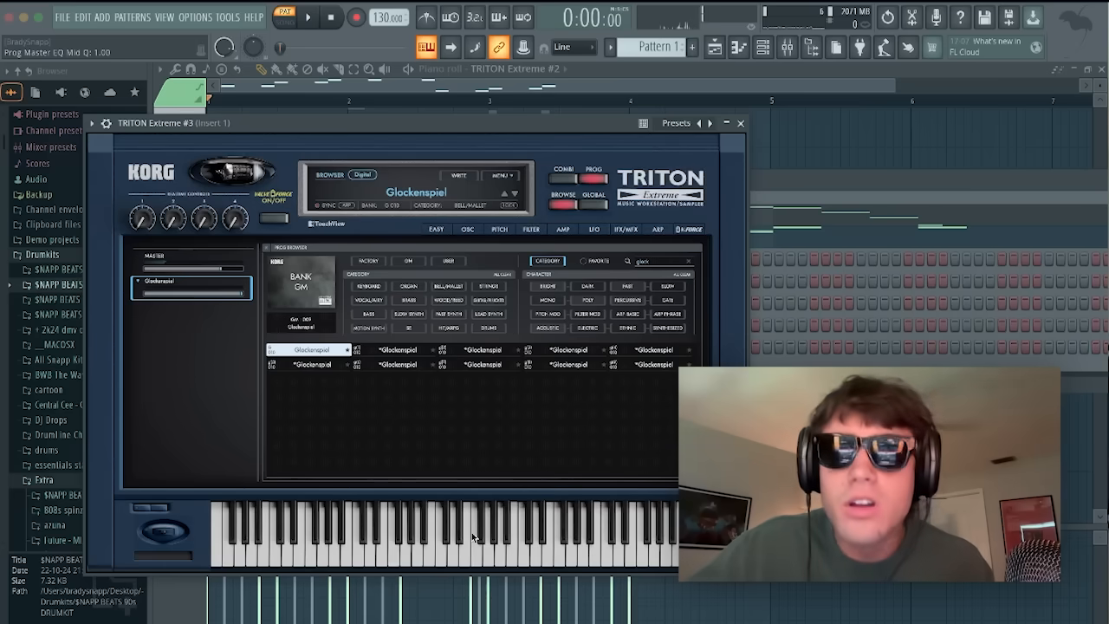
click(740, 123)
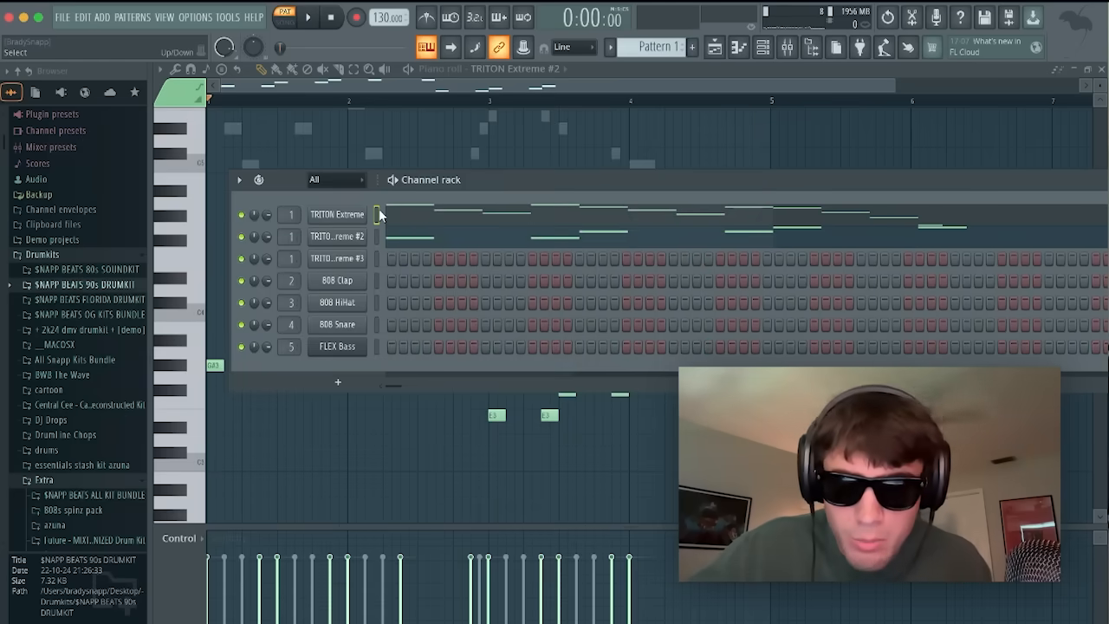
click(376, 258)
key(ctrl+v)
- Transpose the glockenspiel melody up so it starts on G#8, and play it back with the other parts
key(space)
key(space)
click(304, 165)
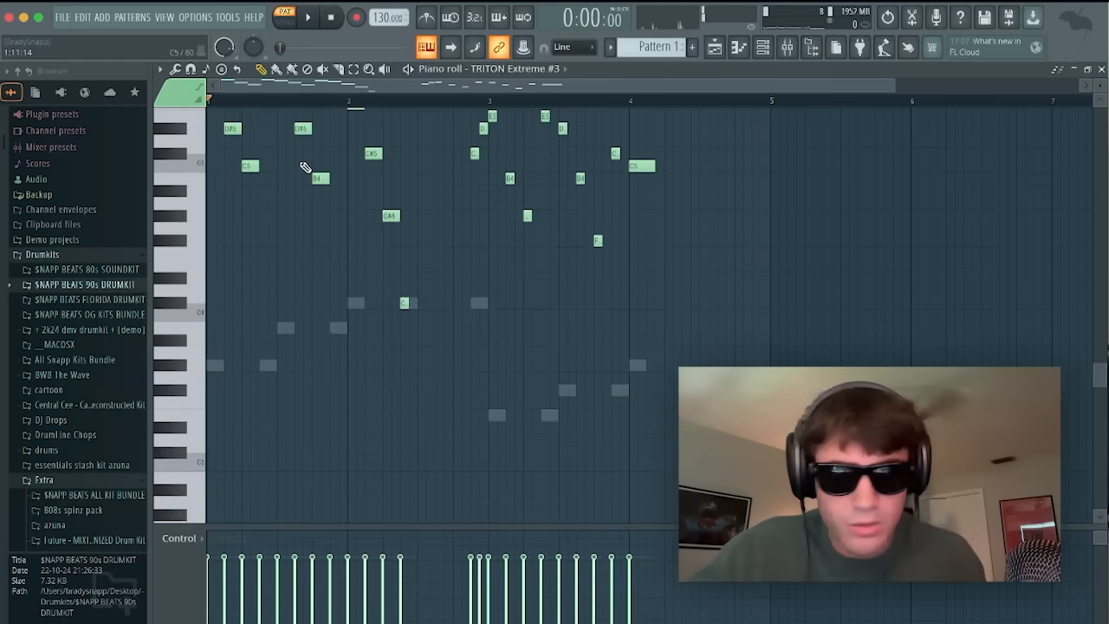
key(ctrl+z)
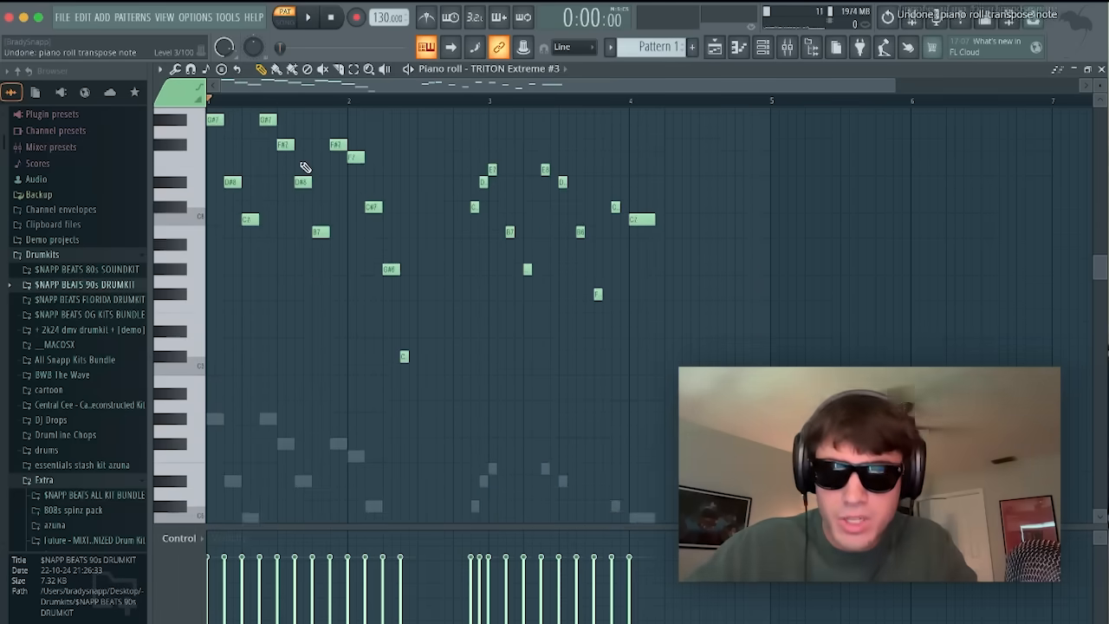
key(space)
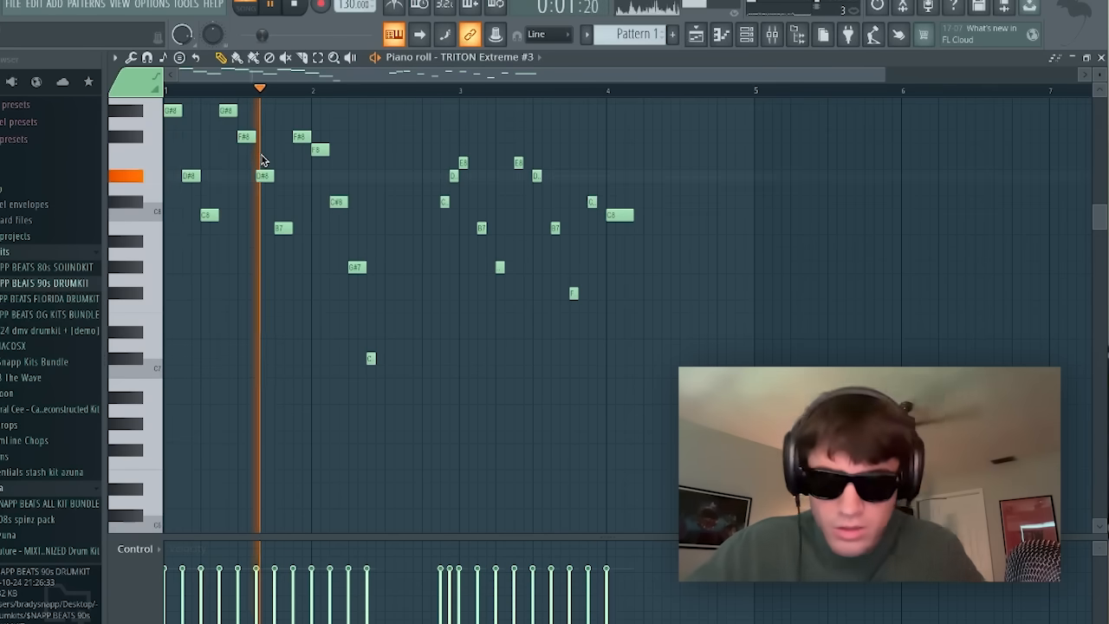
key(F6)
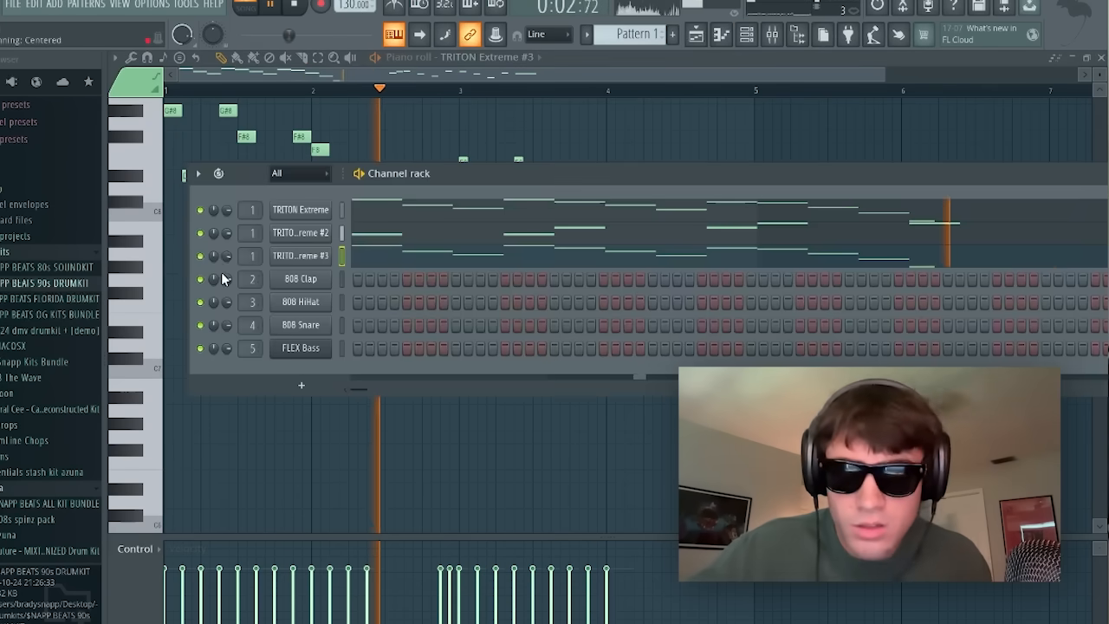
- Replace the 808 Clap channel with a new TRITON Extreme instance for Pattern 2
key(F6)
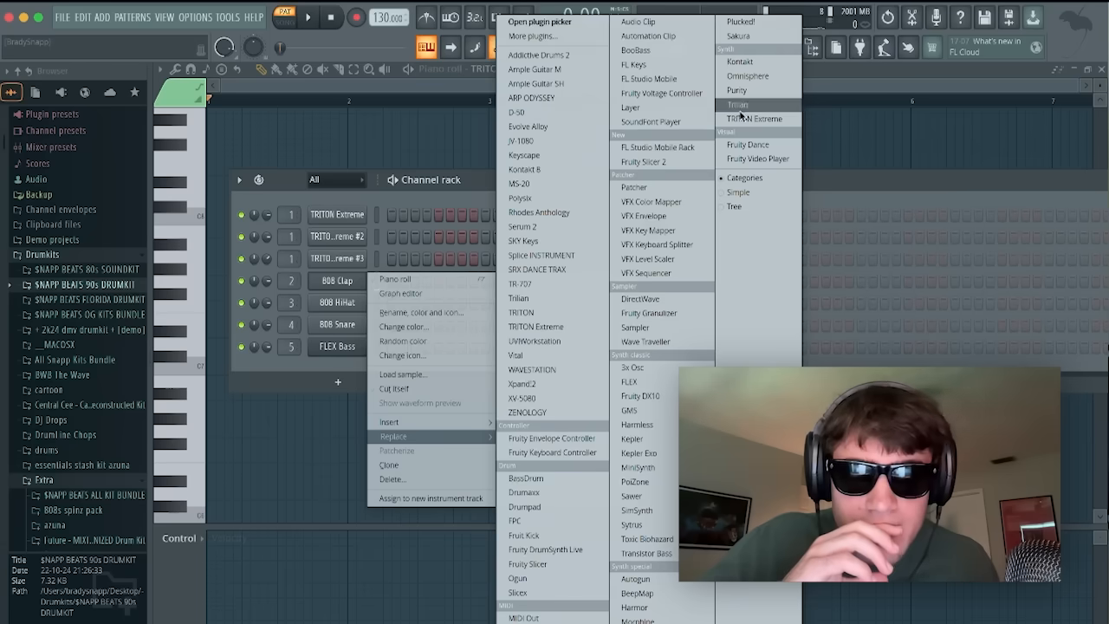
click(739, 107)
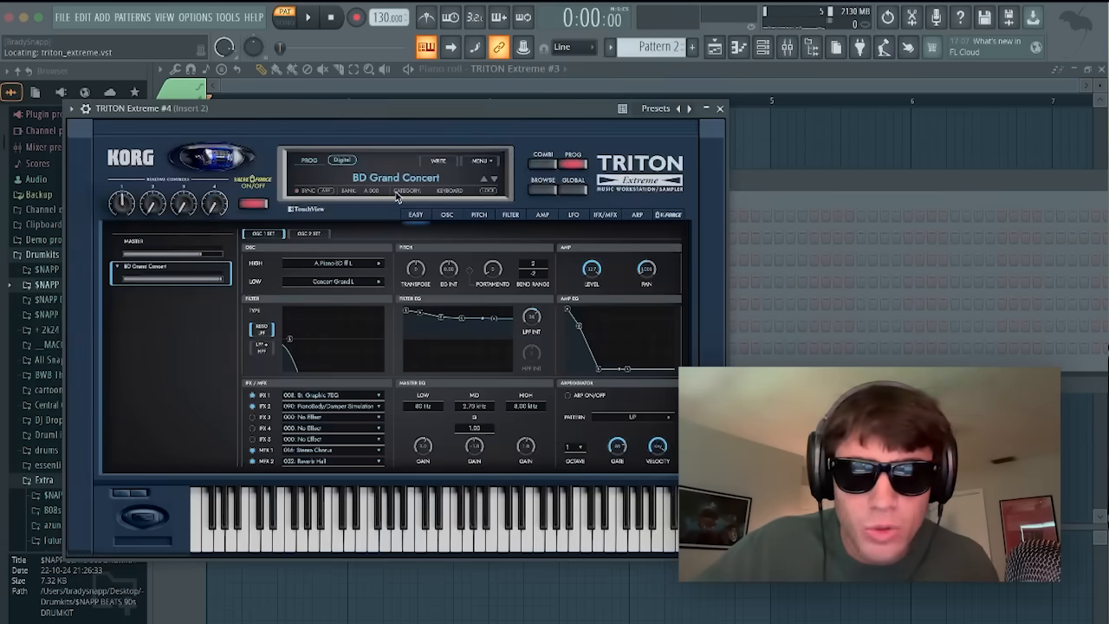
click(445, 256)
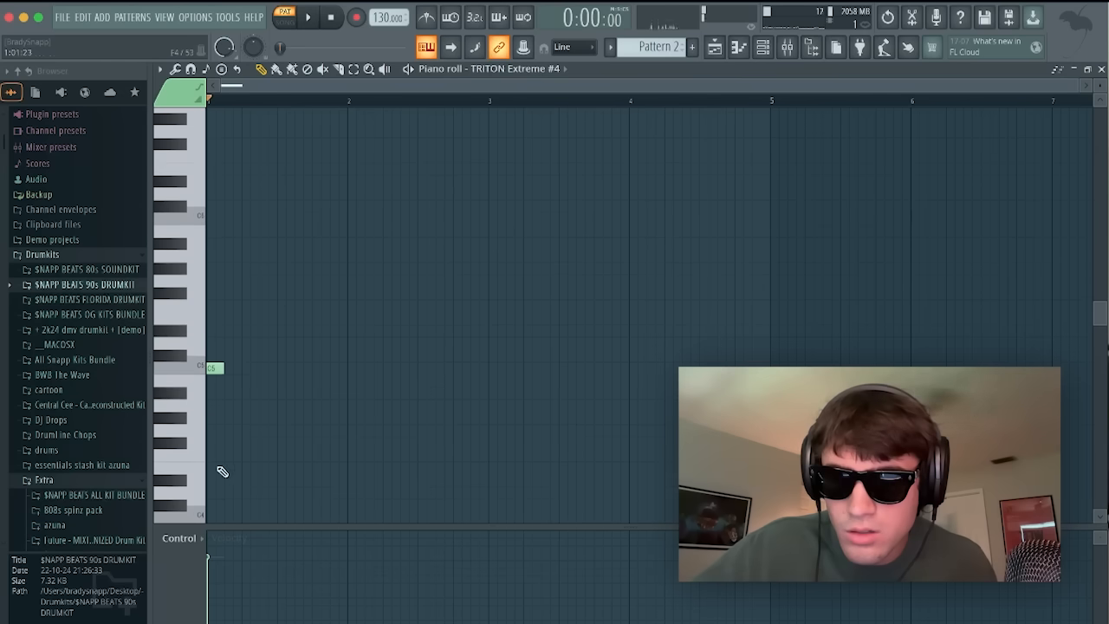
- Build a G#3–D#4–G#4–C5 chord at the start of bar 1 and repeat it at step 7
scroll(195, 473, down, 3)
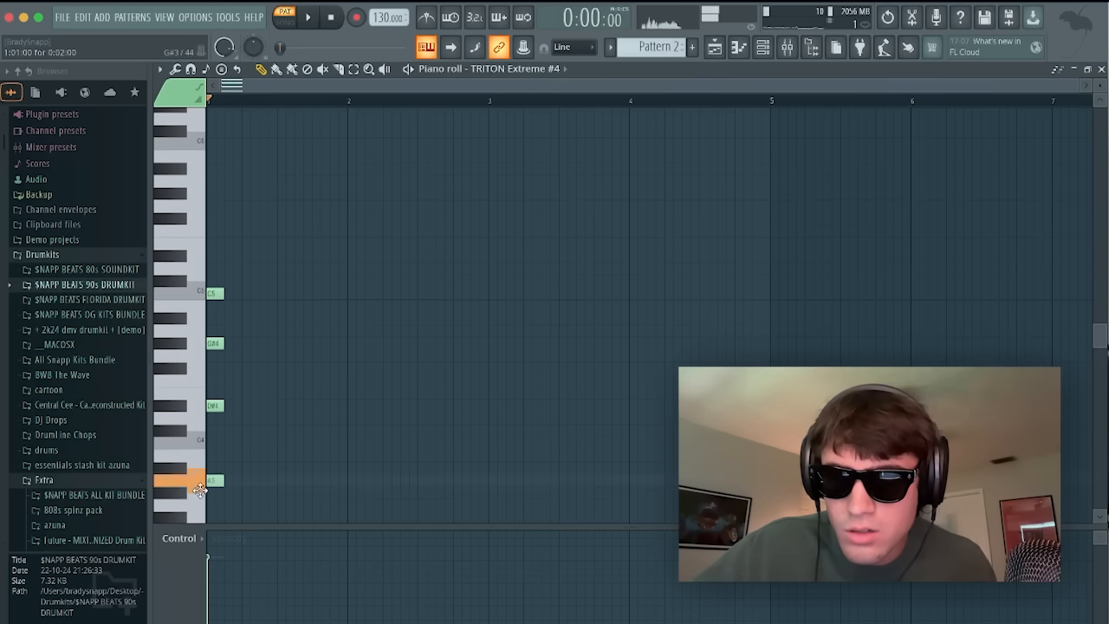
scroll(246, 474, down, 2)
key(space)
drag(215, 472, 213, 248)
key(space)
scroll(223, 476, down, 2)
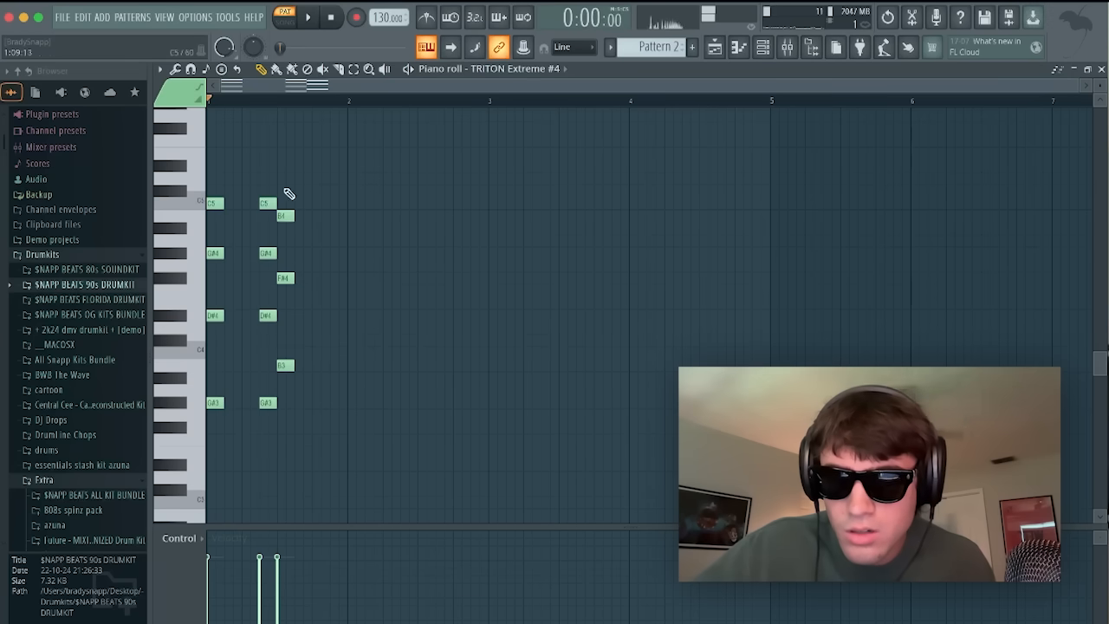
- Complete the B3–F#4–B4–D#5 chord at step 9 of bar 1 and copy it to step 15
key(space)
drag(275, 161, 333, 375)
key(space)
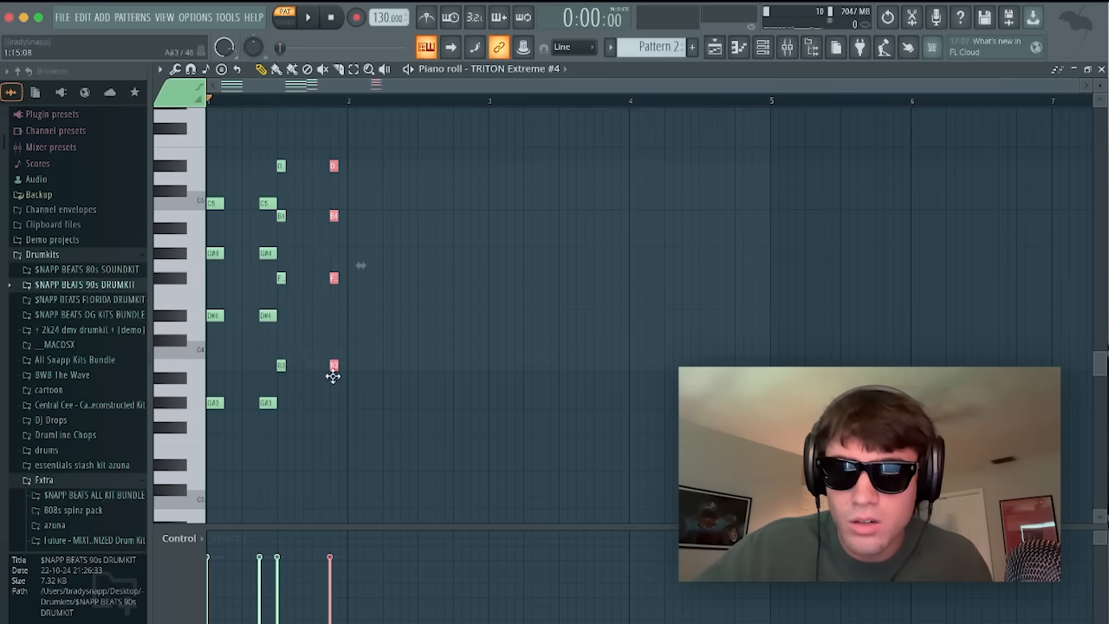
- Continue with G#4–C#5–F5 stabs in bar 2, E and F# chords in bar 3, and a G# chord at bar 4
click(355, 141)
click(354, 203)
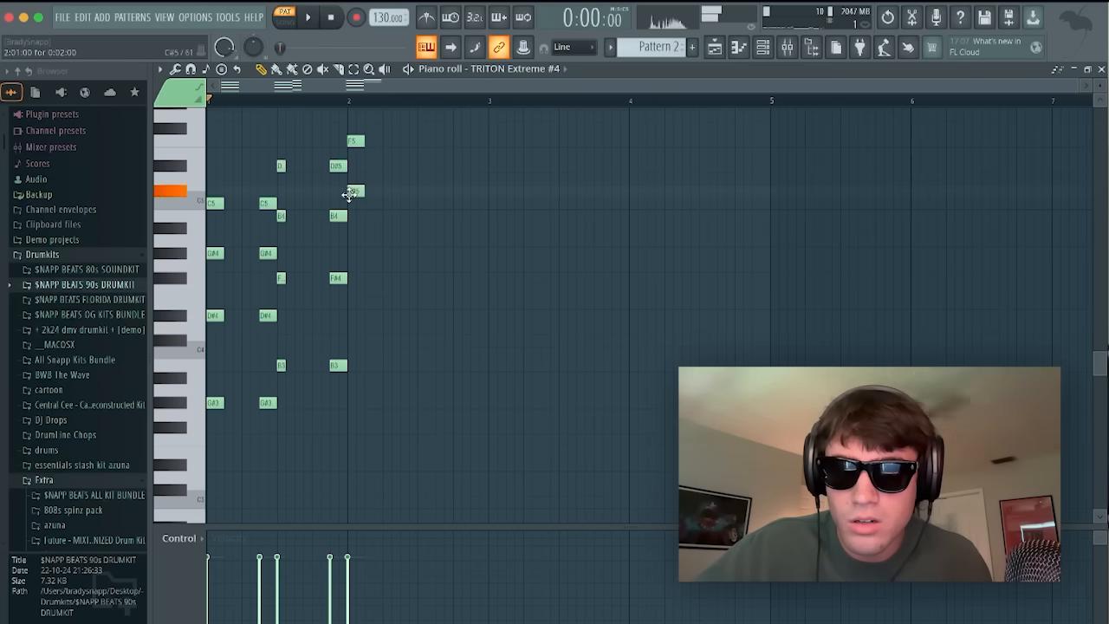
key(space)
drag(351, 277, 394, 147)
key(space)
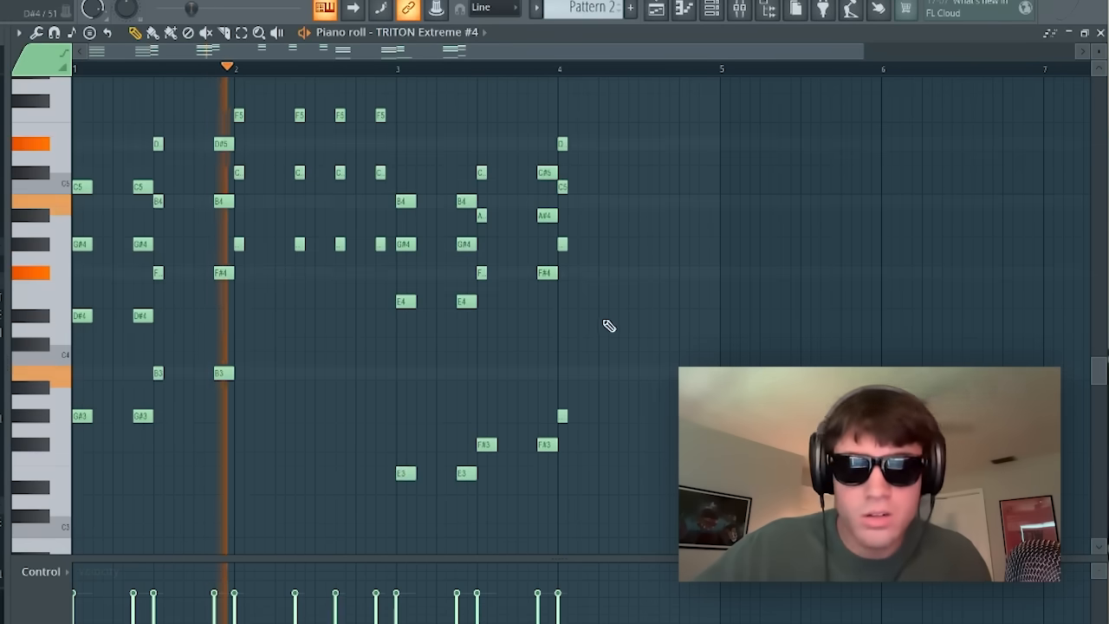
- Shorten the opening chord of bar 1 and the opening chord of bar 3
drag(104, 173, 85, 417)
drag(426, 187, 413, 499)
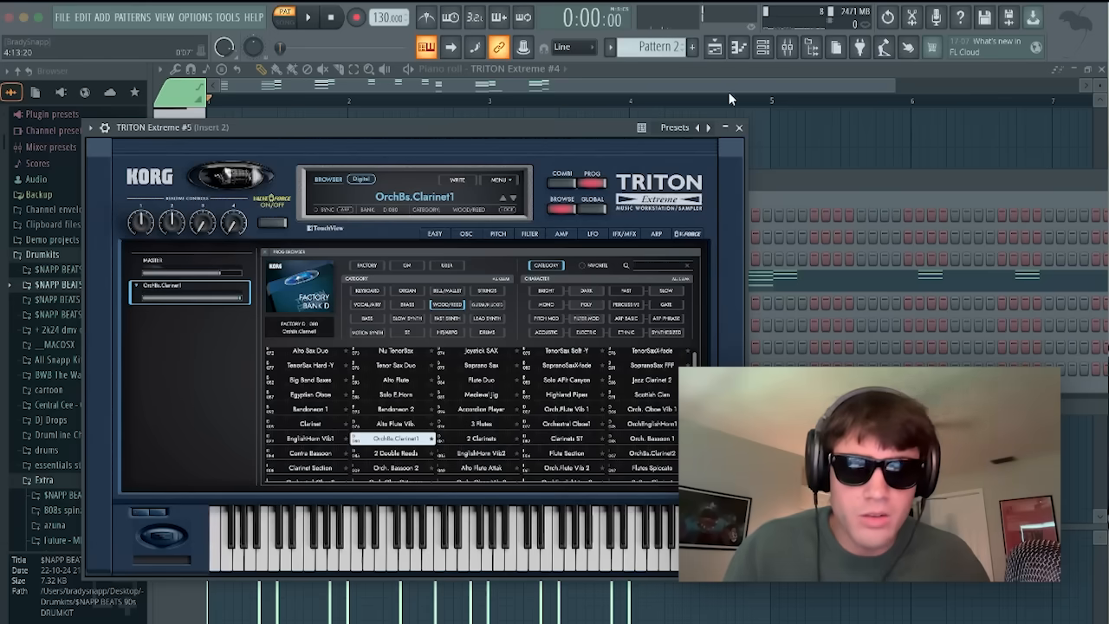
- Close the OrchBs.Clarinet1 instrument window and start its part with a short G#3 at the beginning of bar 1
click(739, 128)
click(738, 47)
click(187, 285)
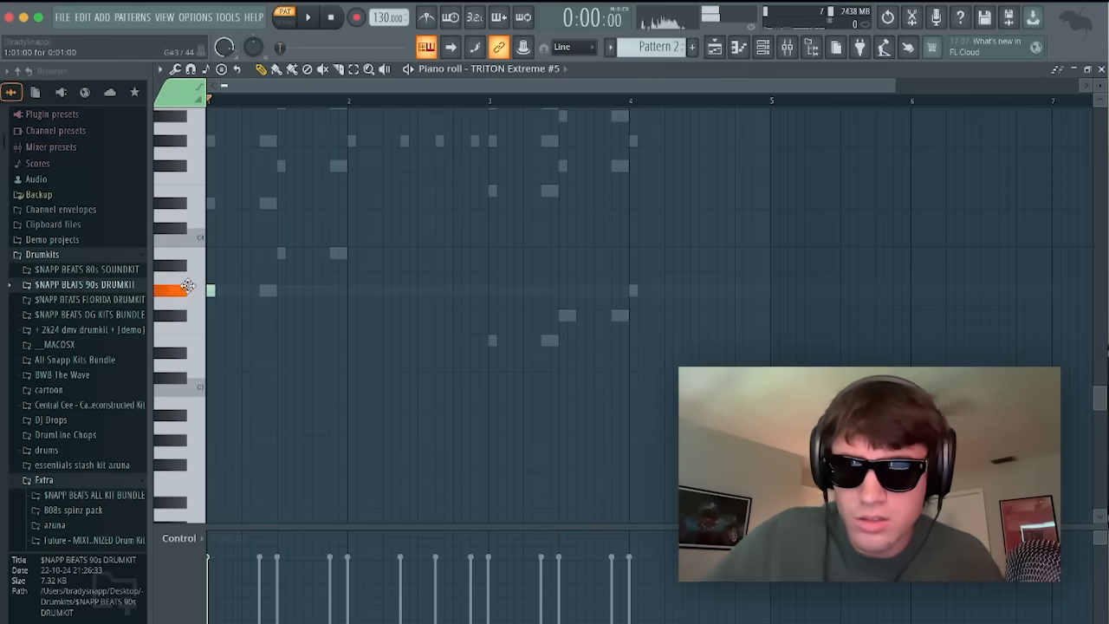
key(space)
click(265, 203)
key(space)
right_click(265, 204)
- Write the clarinet arpeggio through bar 1 with D#4, G#4, G#3, B3, F#4, B4 and B3, continuing with C#4–G#4–C#5 in bar 2
click(227, 275)
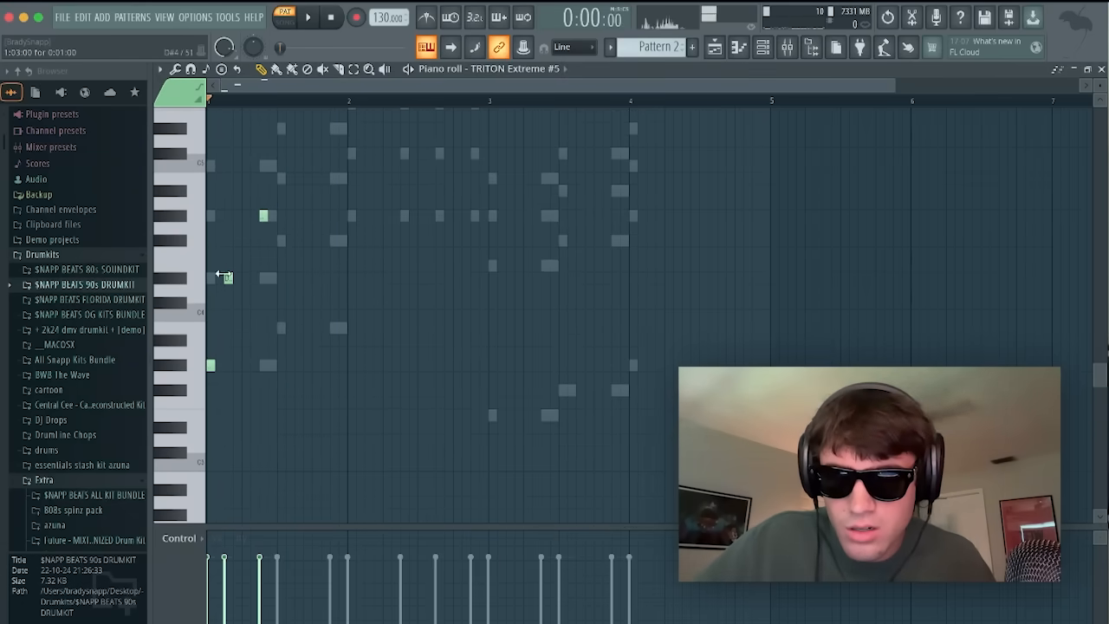
drag(263, 215, 246, 214)
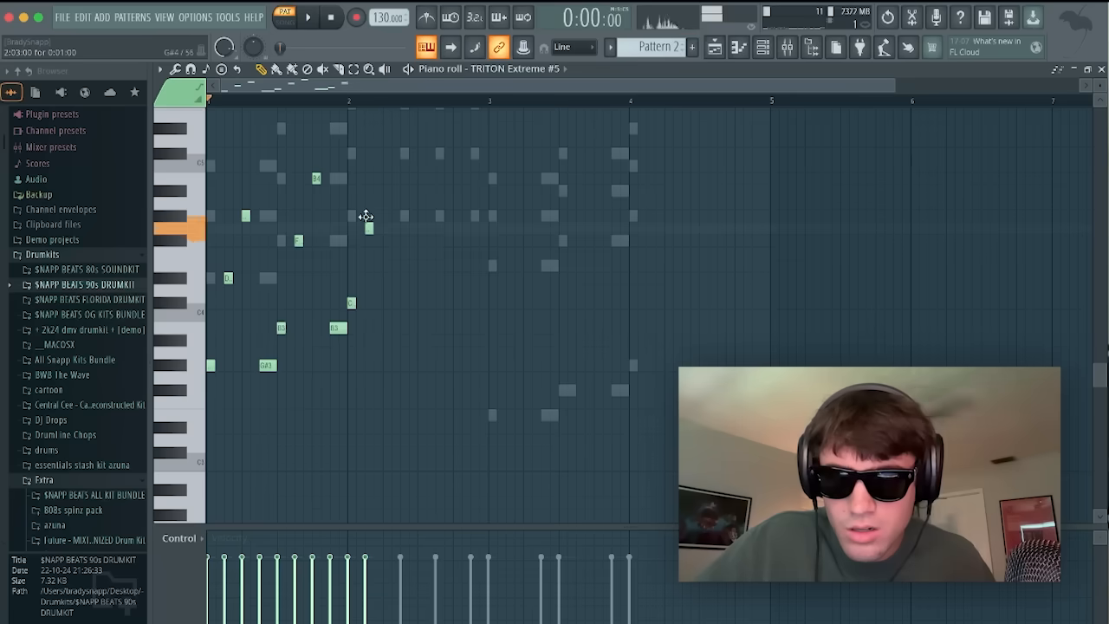
key(space)
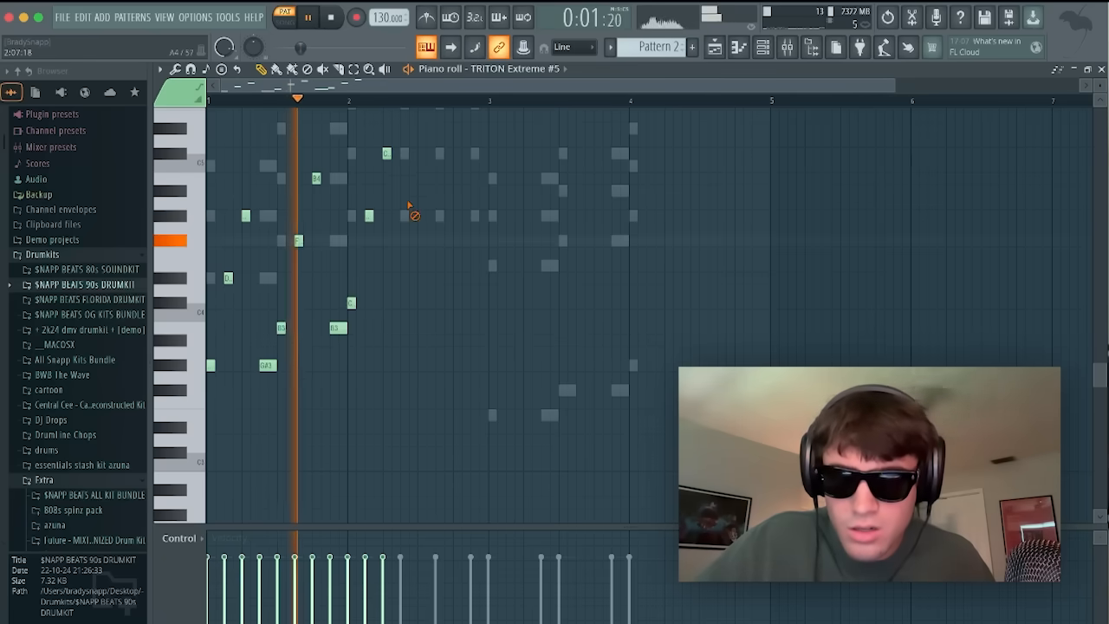
key(space)
- Continue the clarinet arpeggio with F5, C#5 and G#4 in bar 2, E3–E4–G#4–E4 and F#3–C#4–F#4–F#3 in bar 3, and into bar 4
scroll(412, 232, up, 2)
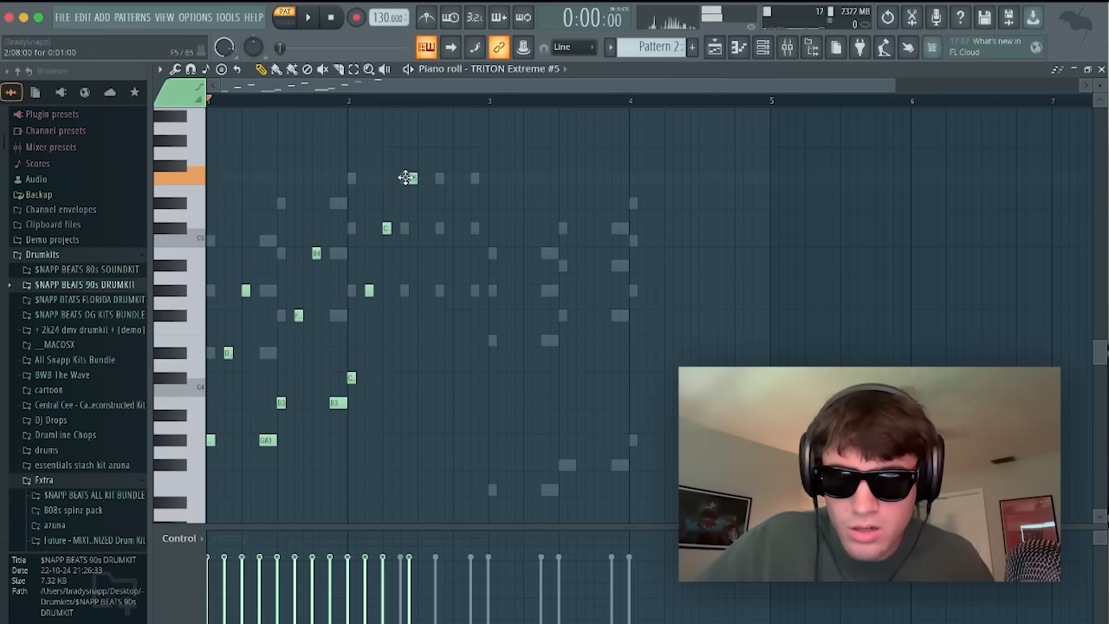
click(473, 288)
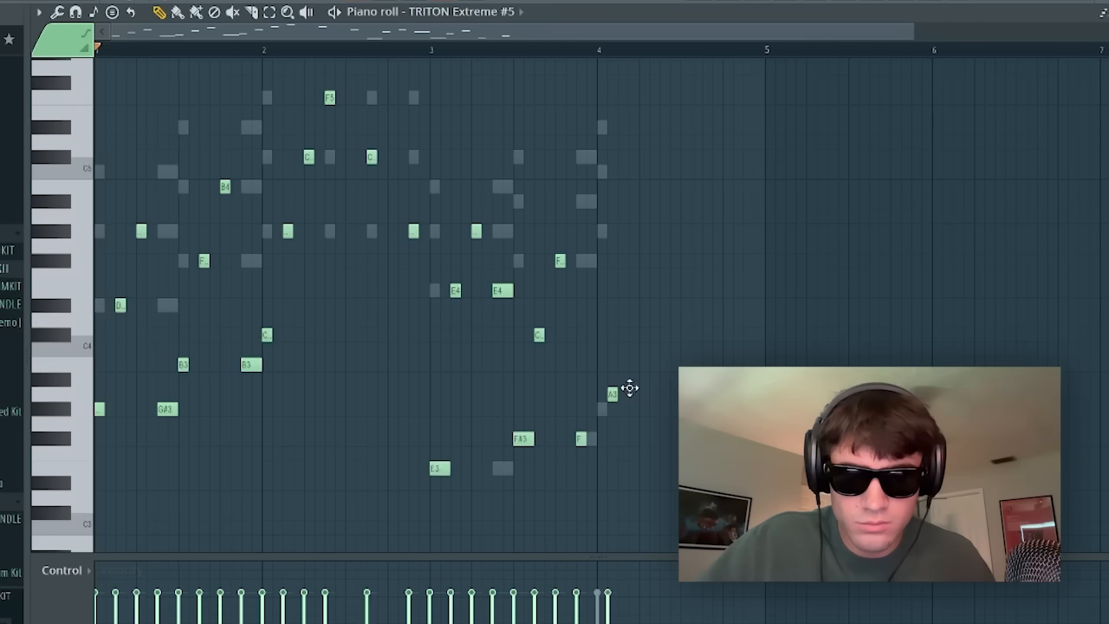
key(space)
drag(629, 386, 595, 438)
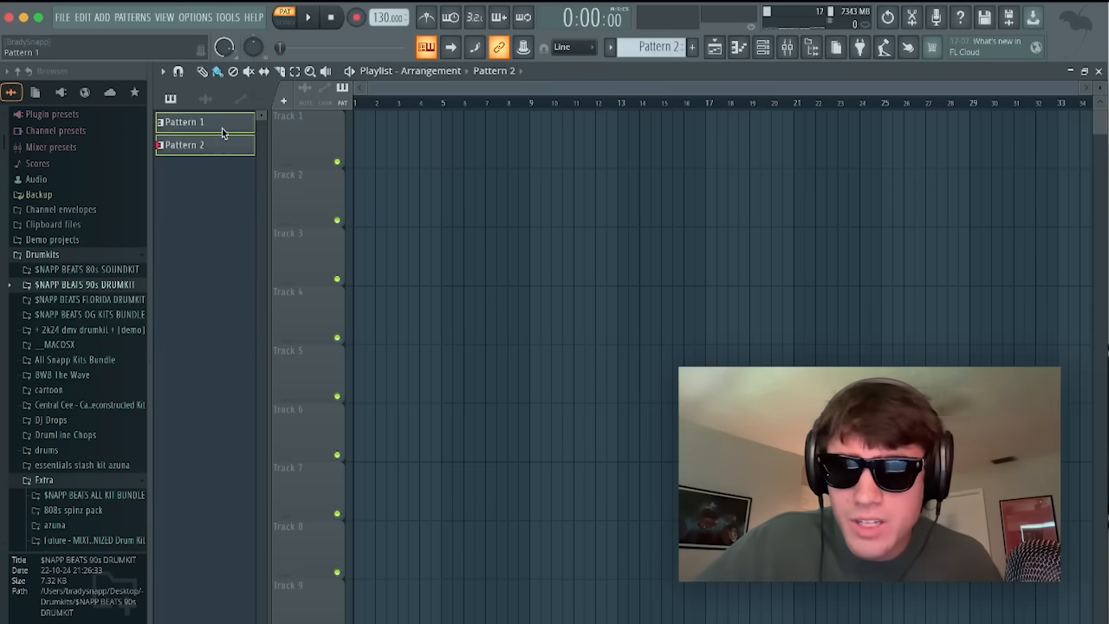
- Place Pattern 1 on Track 1 and Pattern 2 on Track 2 from bar 1 of the playlist, and create Pattern 3
drag(222, 133, 376, 148)
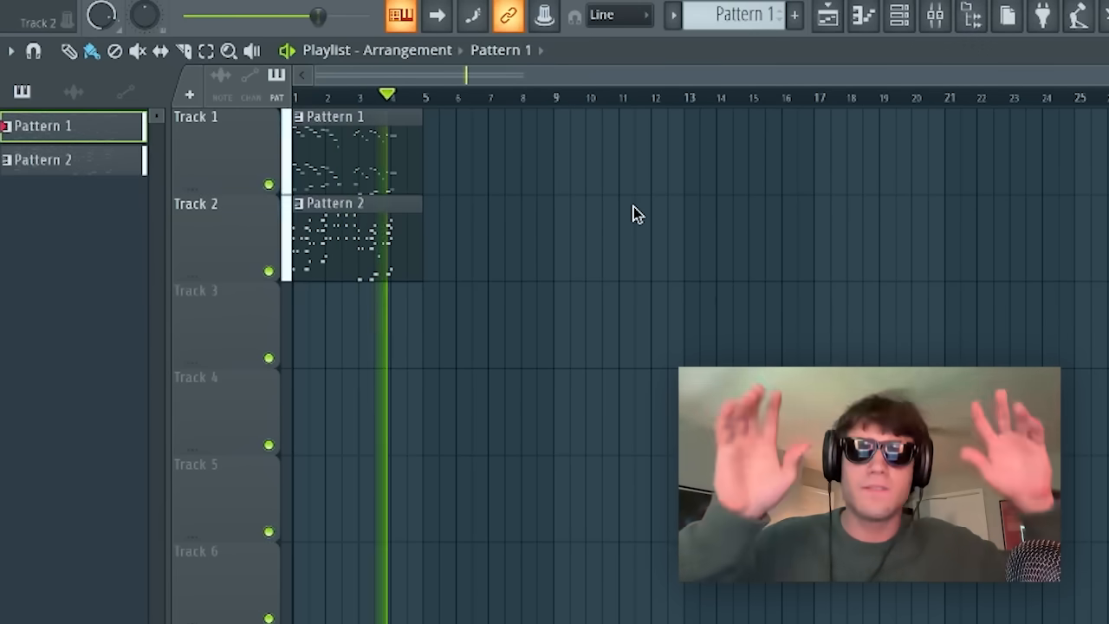
key(space)
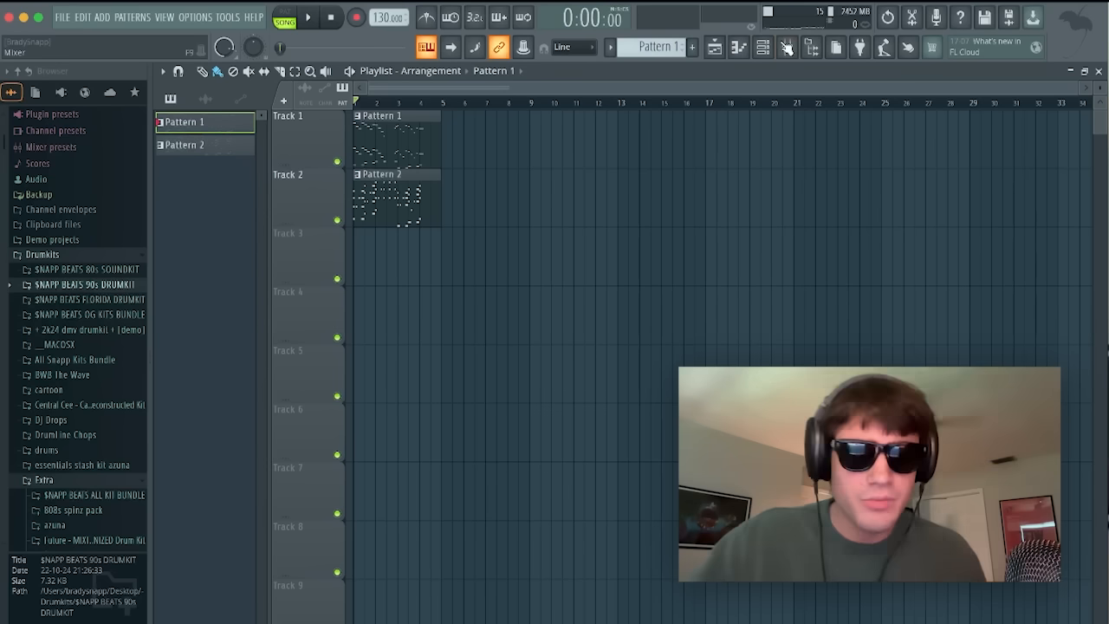
click(692, 49)
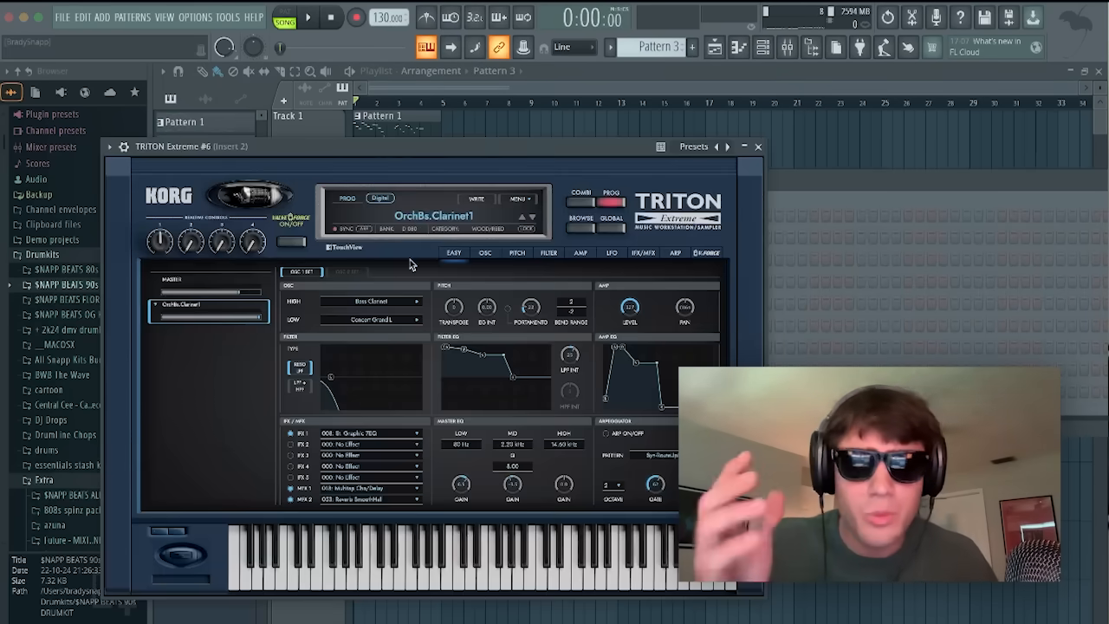
- Filter the TRITON Extreme program browser to the Wood/Reed category and look through its sounds
click(425, 219)
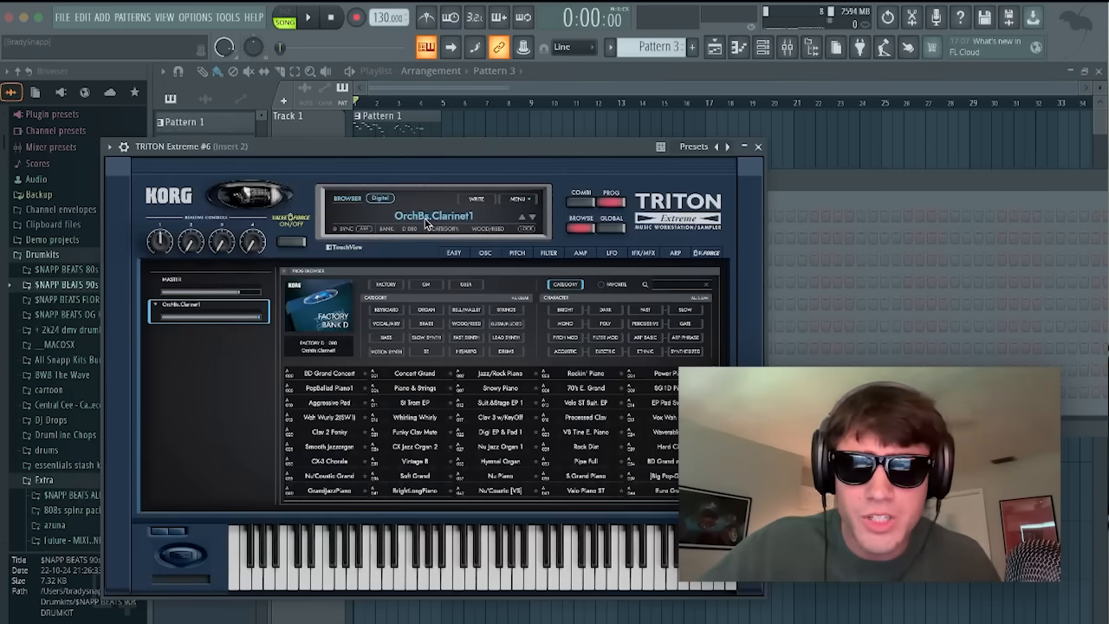
click(466, 323)
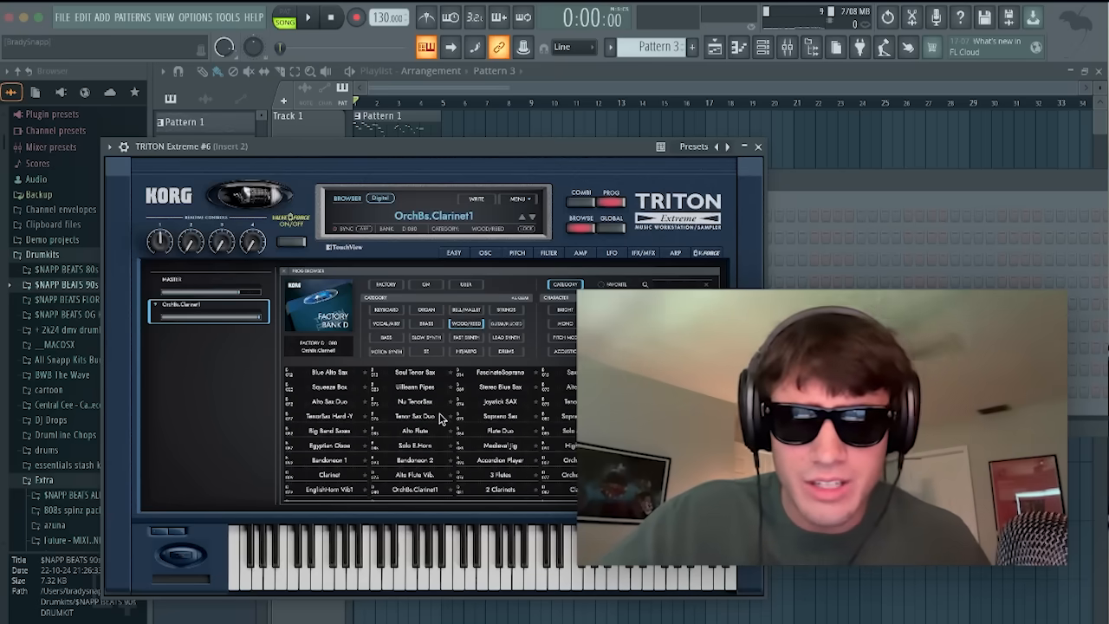
scroll(423, 439, down, 1)
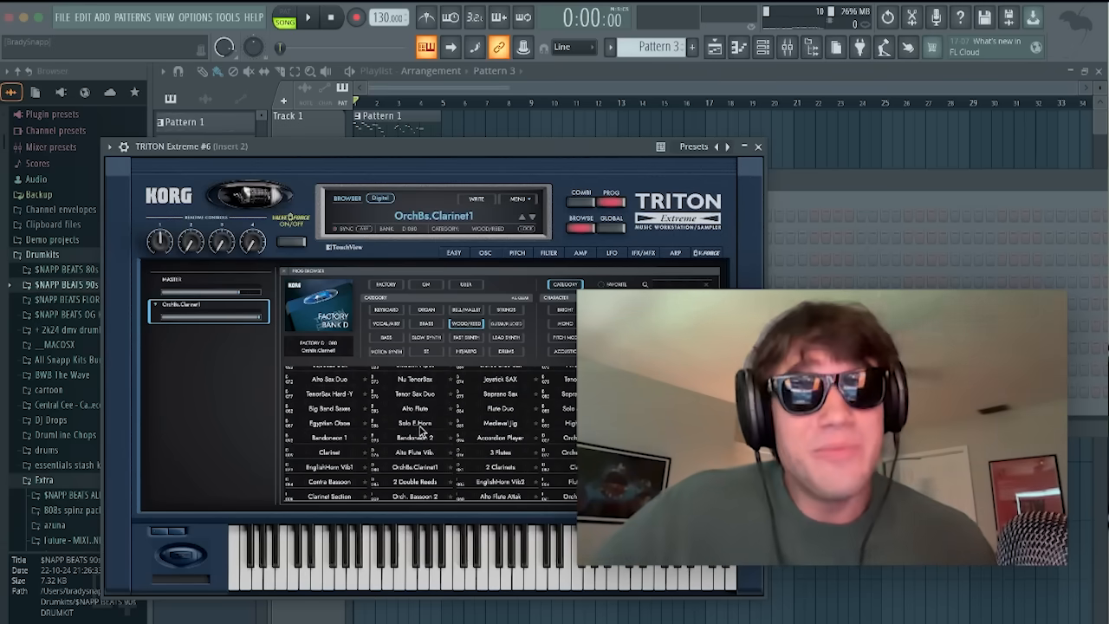
scroll(414, 429, down, 1)
scroll(415, 443, down, 2)
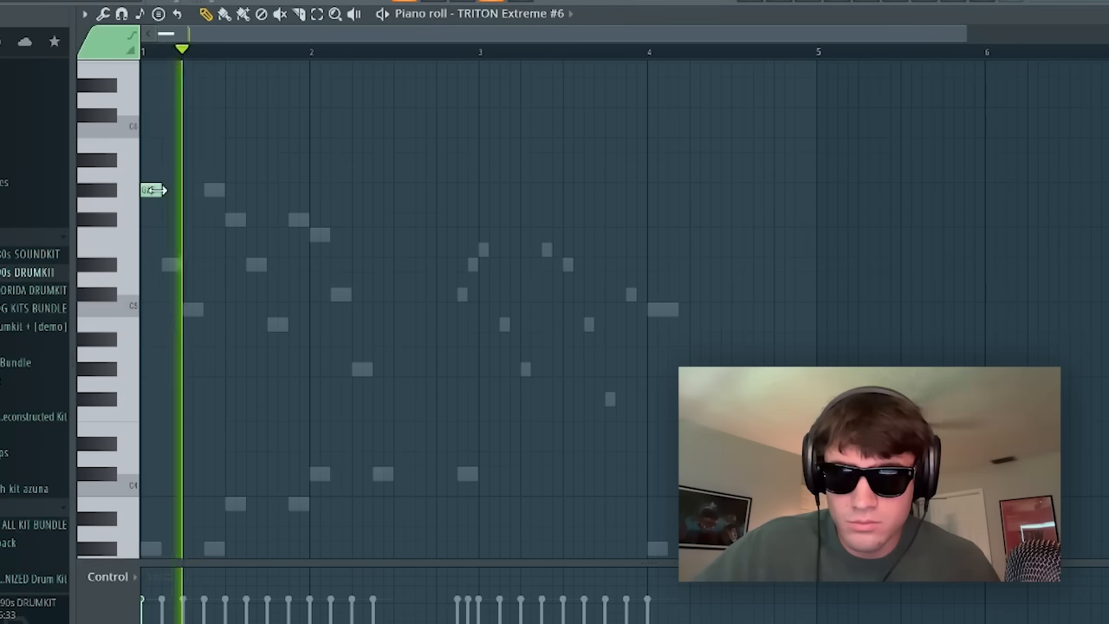
- Stretch the opening G#5 of the TRITON Extreme #6 part to about the end of bar 2
drag(153, 190, 477, 191)
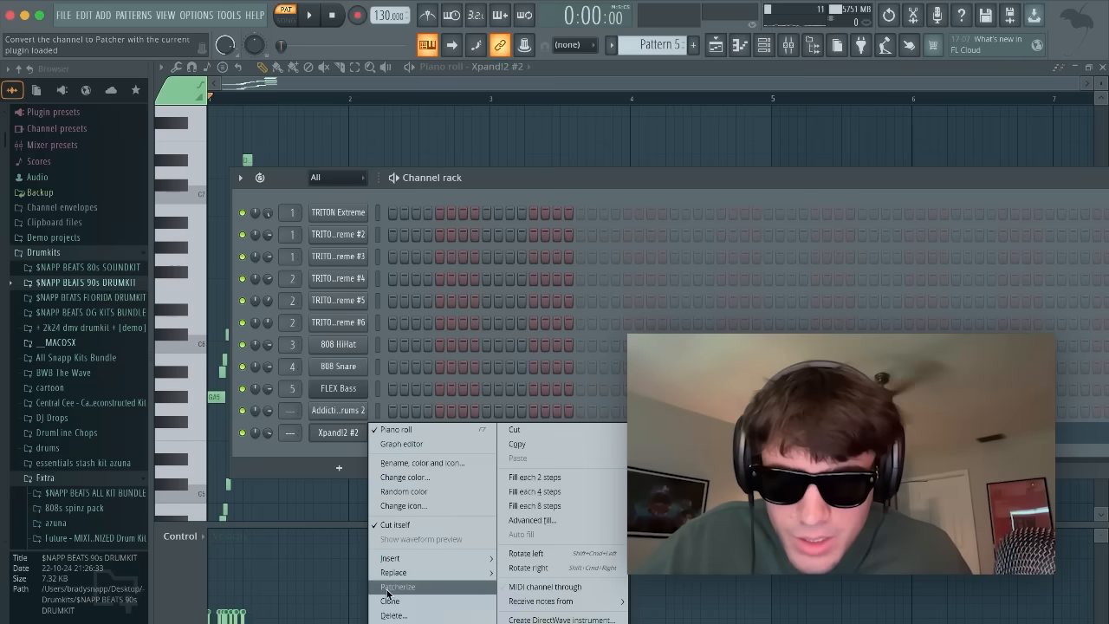
- Clone the Xpand!2 #2 channel and transfer the stacked G#–C–D# notes ending its run into the cloned channel's piano roll
click(391, 601)
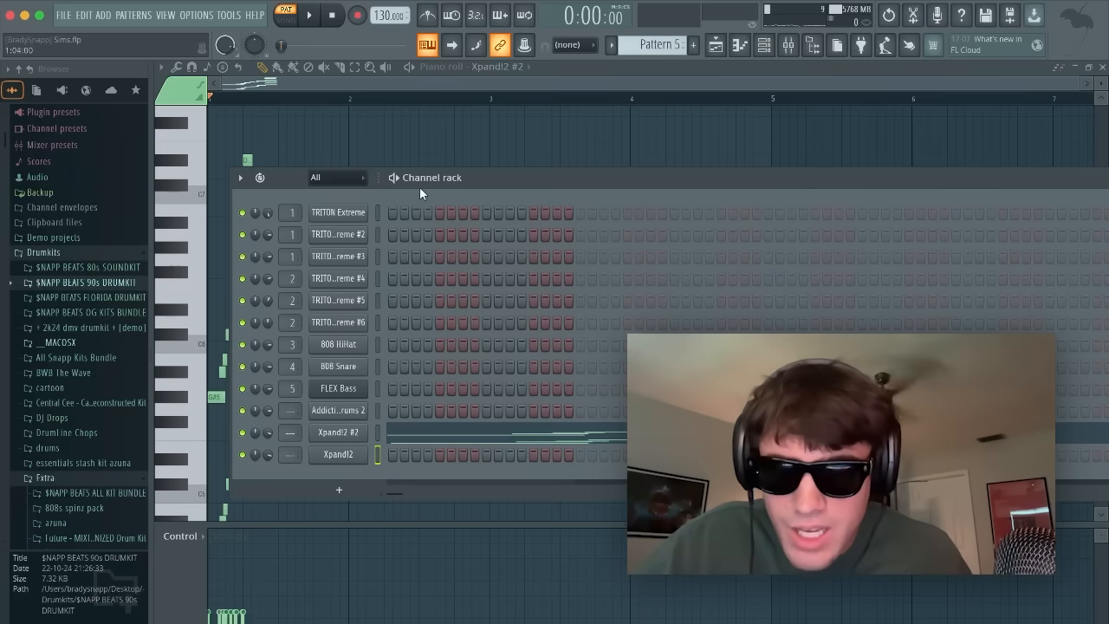
click(319, 130)
drag(312, 129, 251, 418)
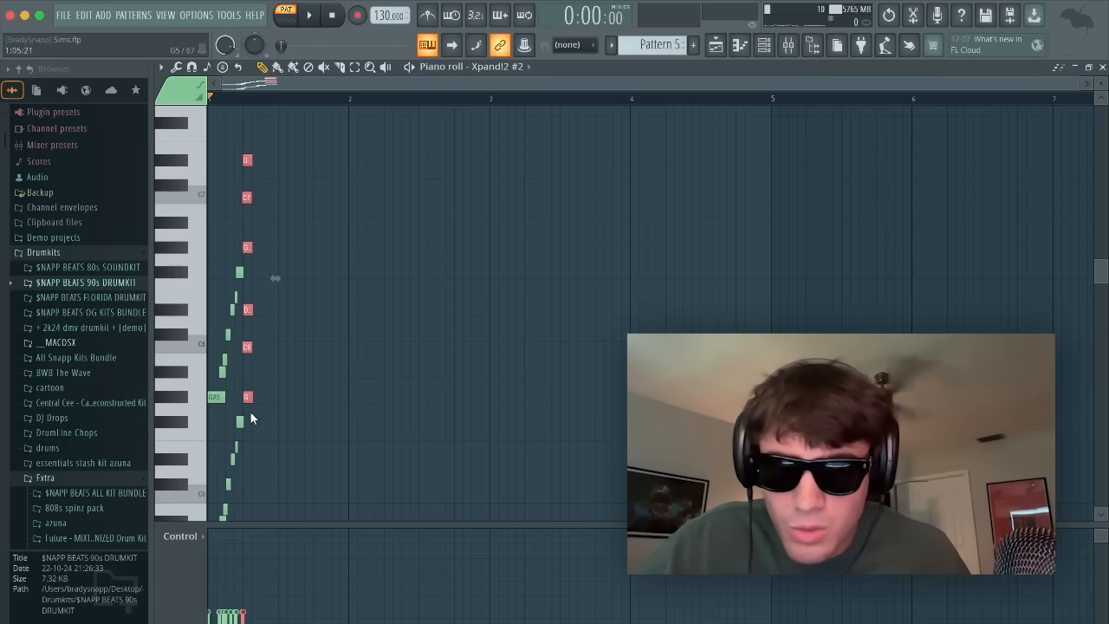
click(499, 67)
click(513, 273)
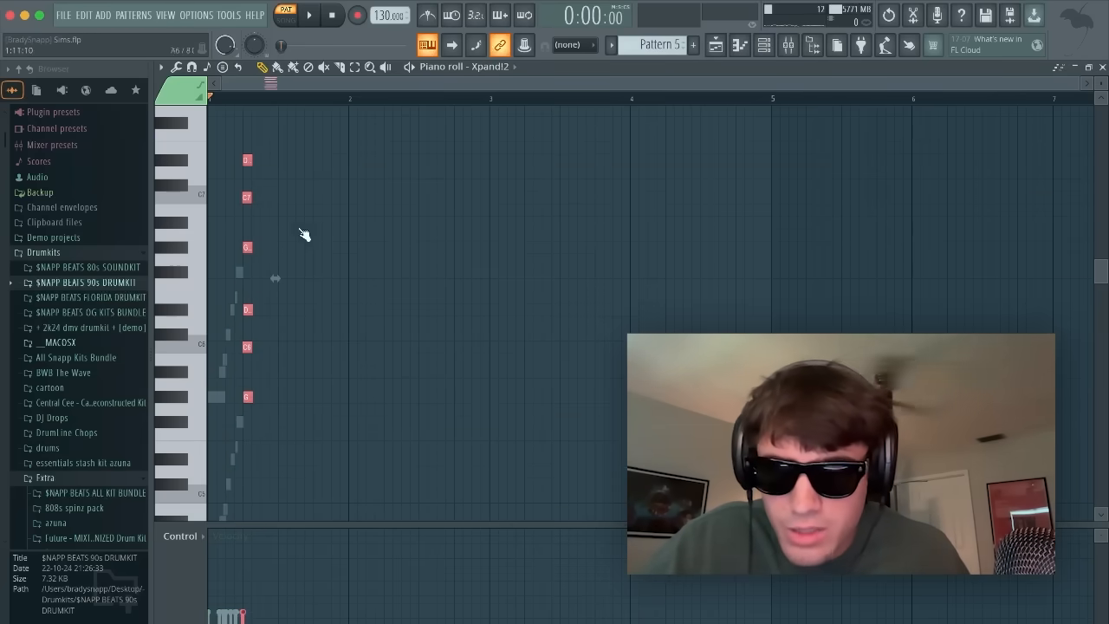
- Load ShaperBox 3 in the first effect slot of the Xpand!2 mixer track and add its Reverb module
click(764, 45)
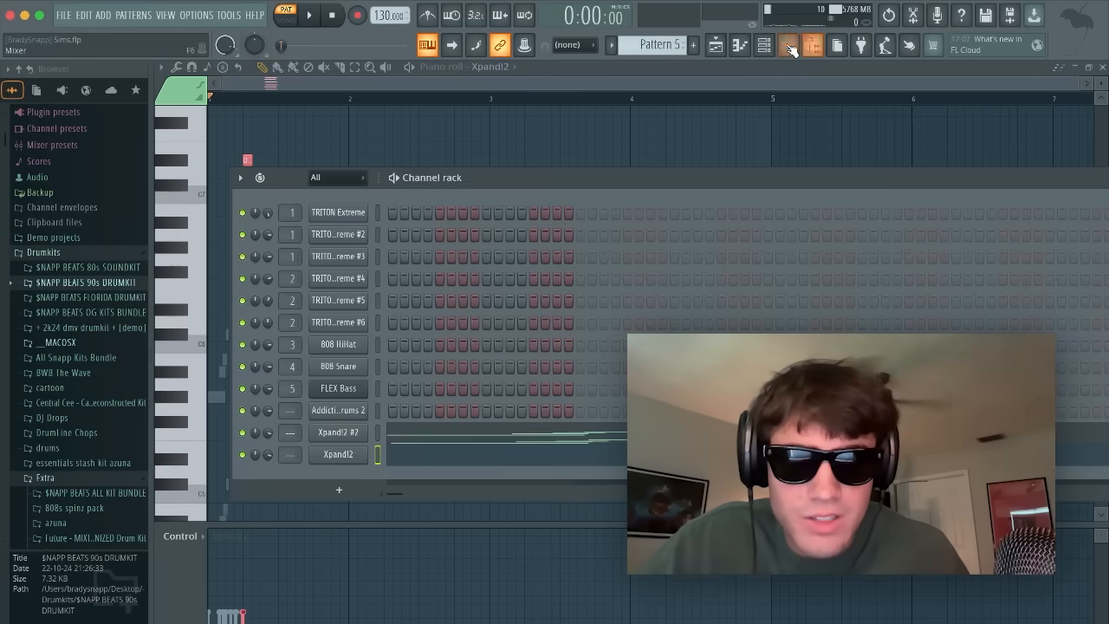
click(791, 45)
click(931, 206)
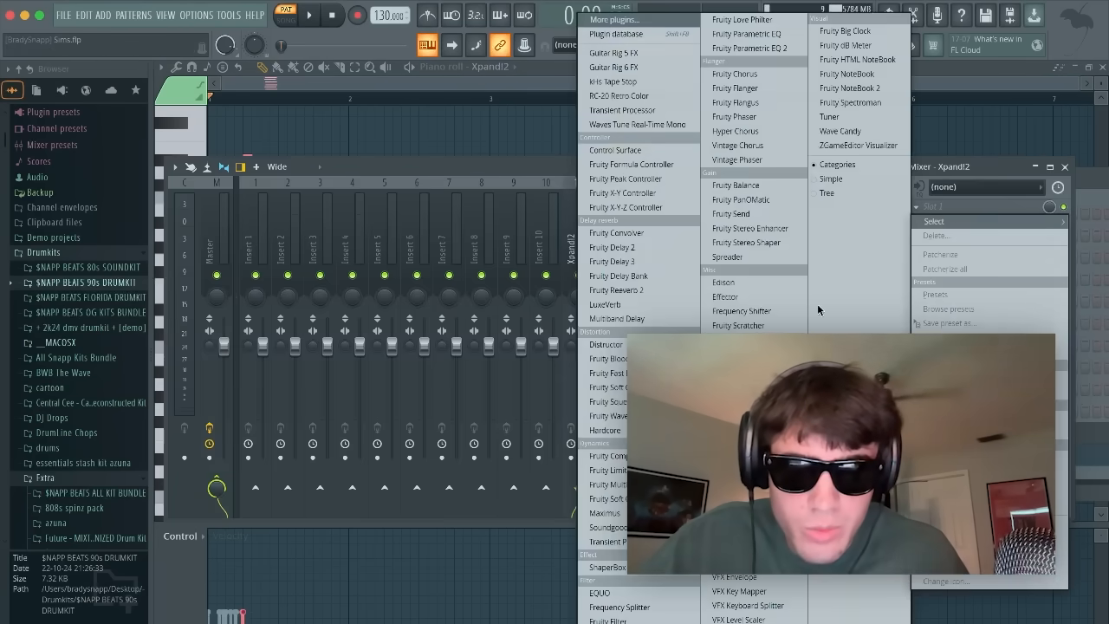
click(606, 567)
click(86, 401)
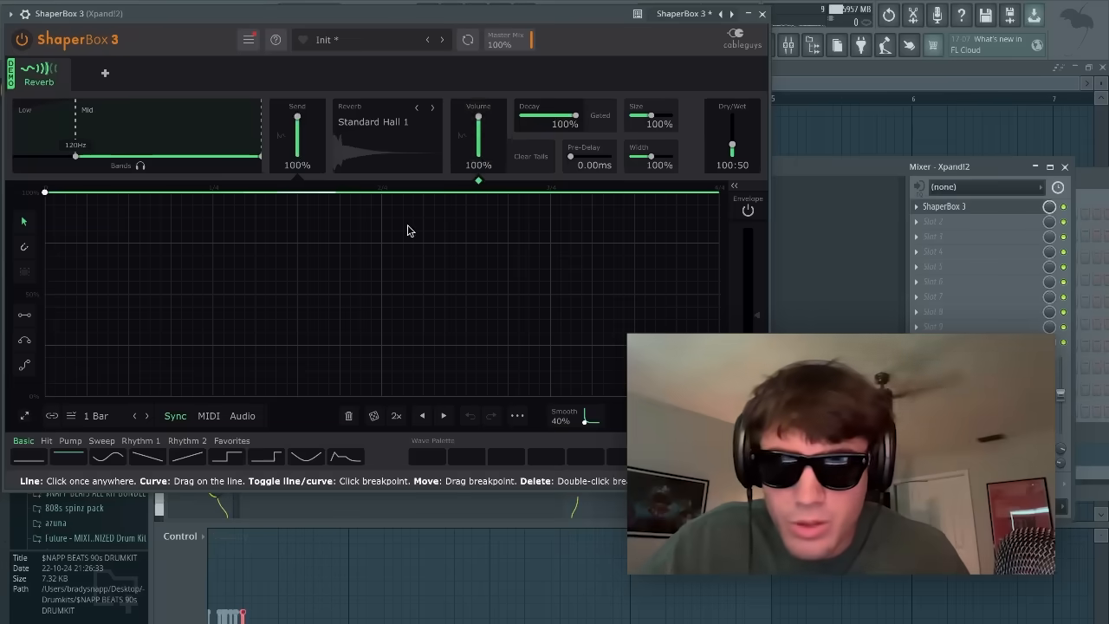
click(761, 15)
- Shorten the string one-shot clips on Tracks 4 and 5 to about half a bar and play them with Pattern 5
click(738, 45)
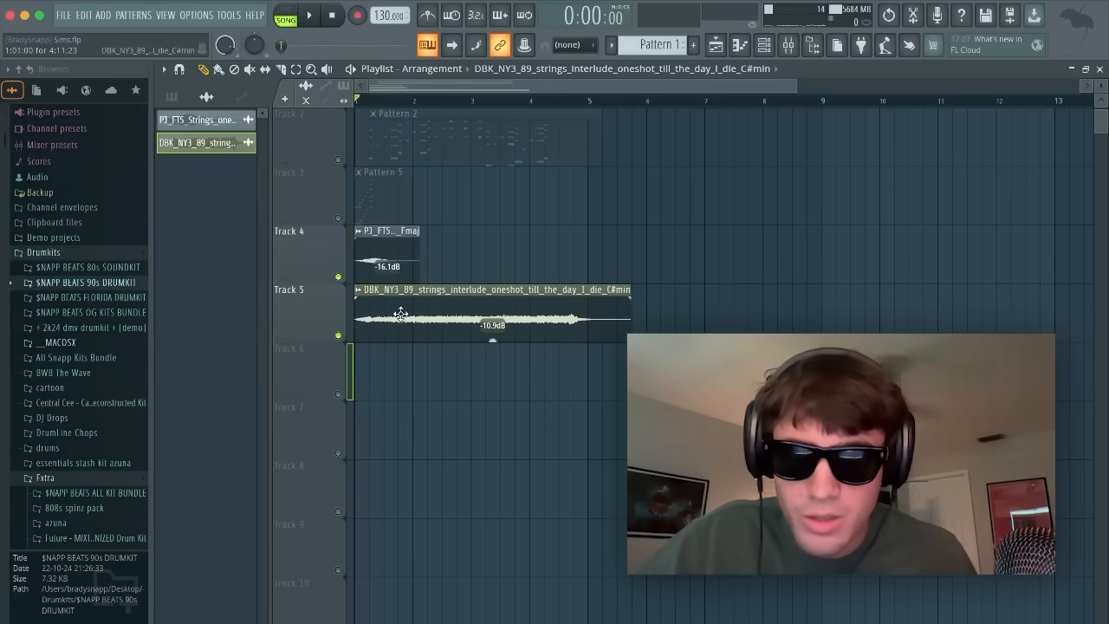
drag(401, 315, 375, 314)
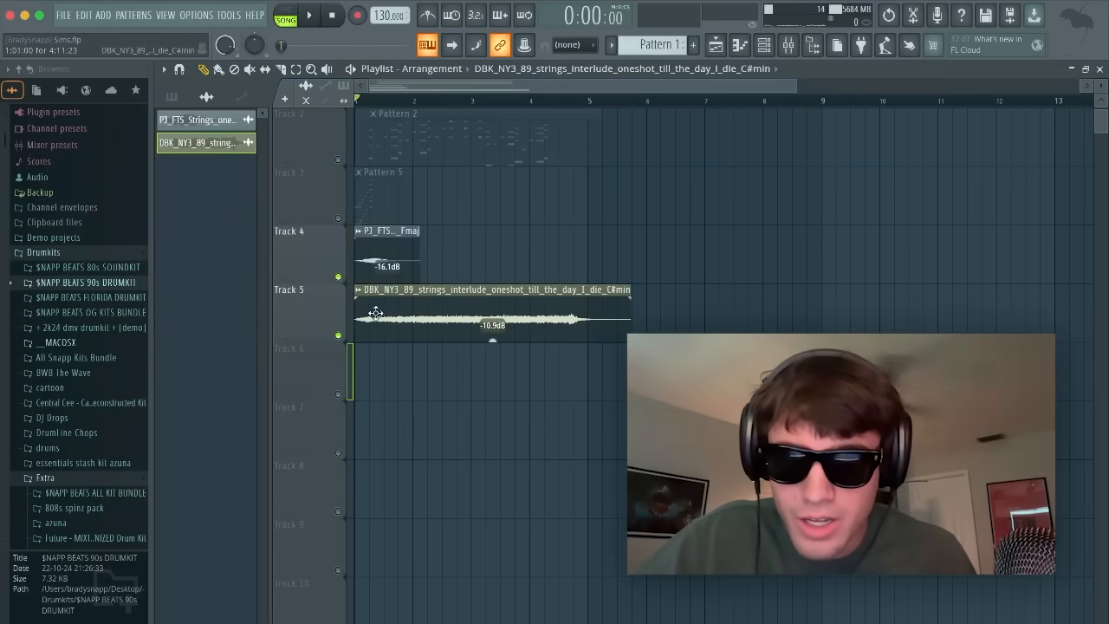
key(space)
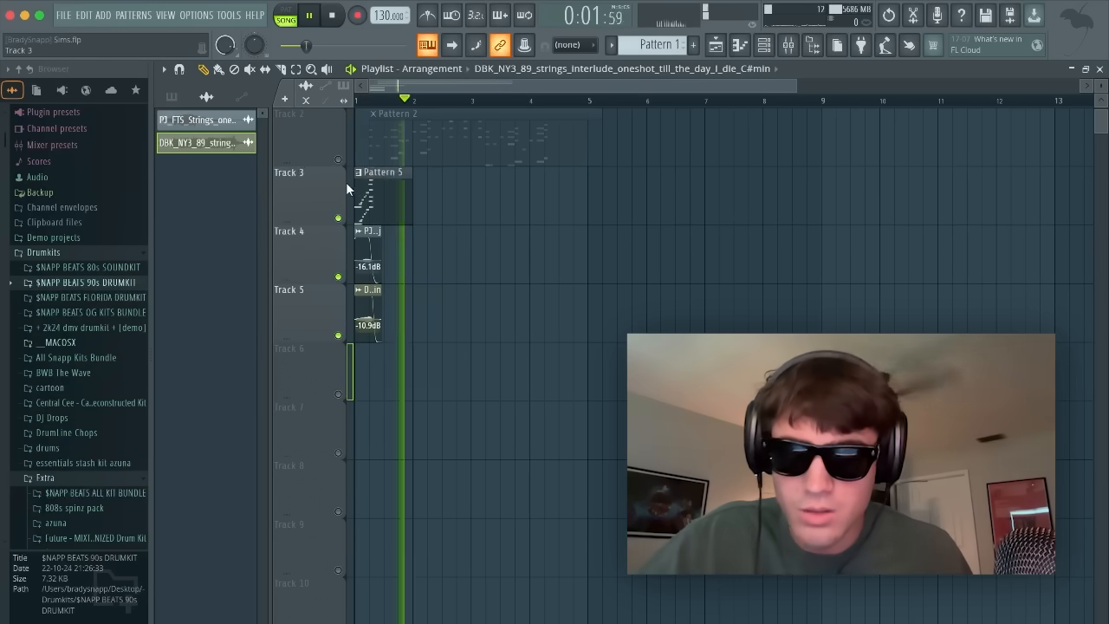
key(space)
click(337, 160)
key(space)
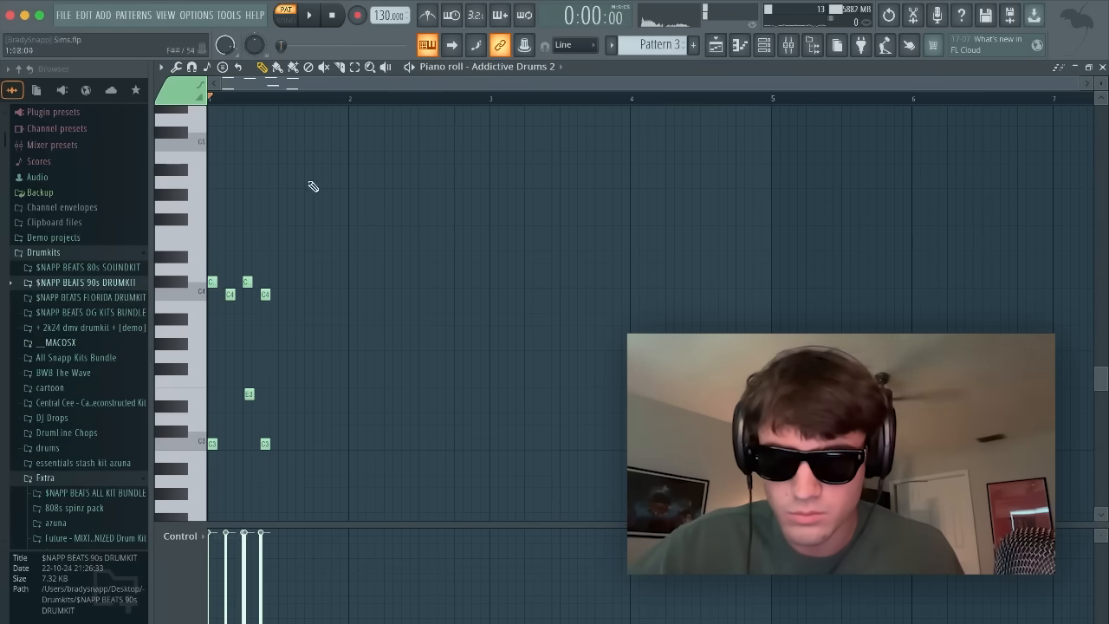
- Repeat the Addictive Drums 2 groove across four bars and lower the velocities of the alternating C#4 and D4 notes
key(ctrl+b)
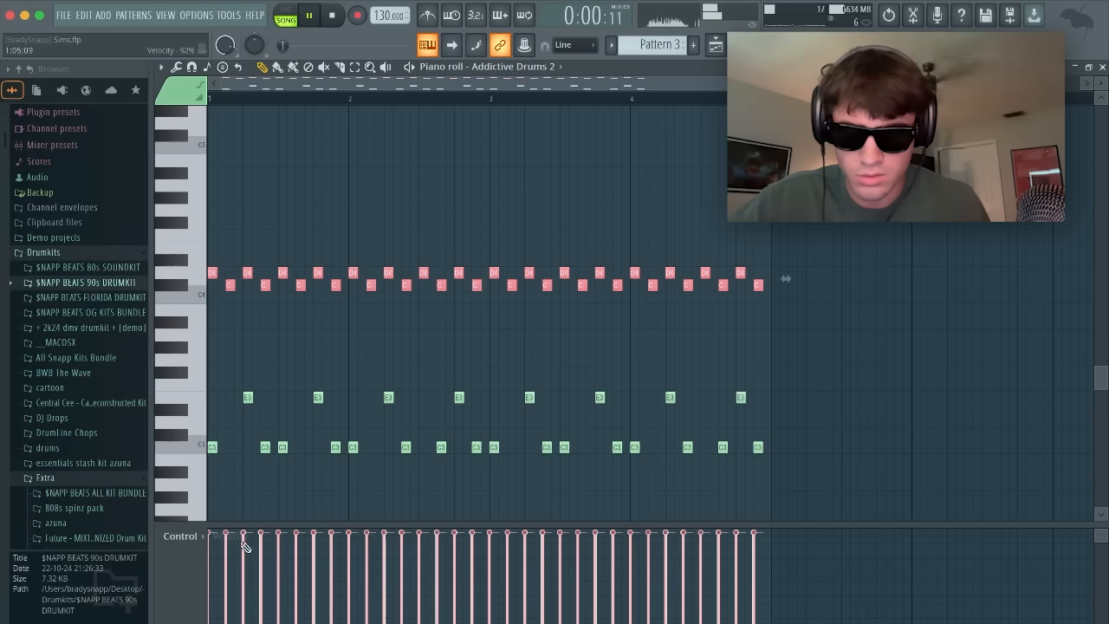
drag(247, 571, 754, 564)
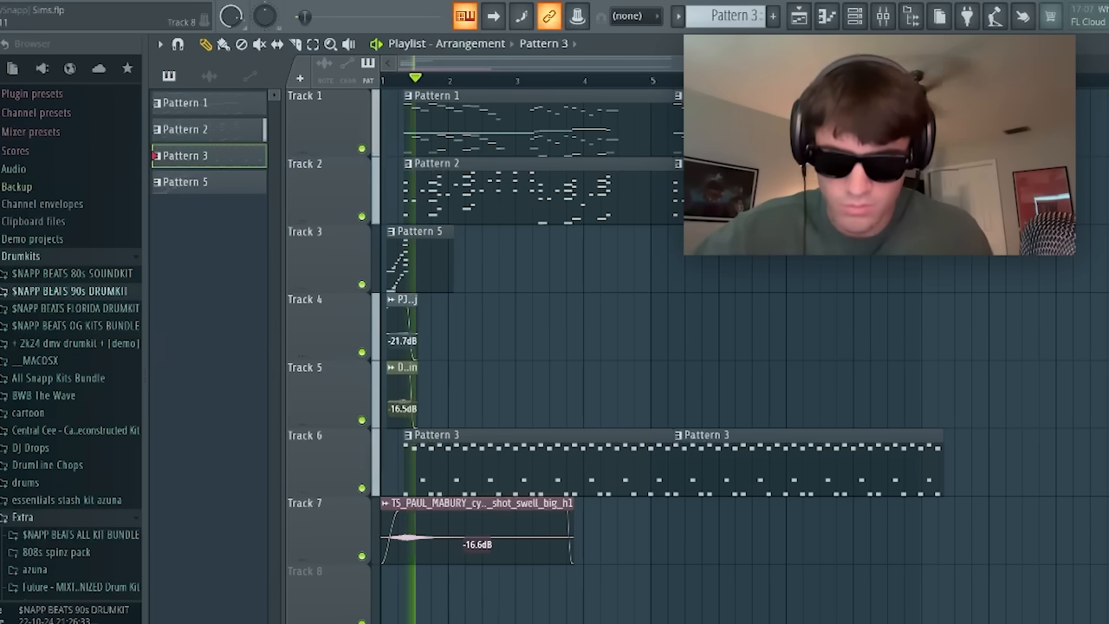
- Transpose the selected patterns up by 1 semitone
scroll(571, 390, up, 2)
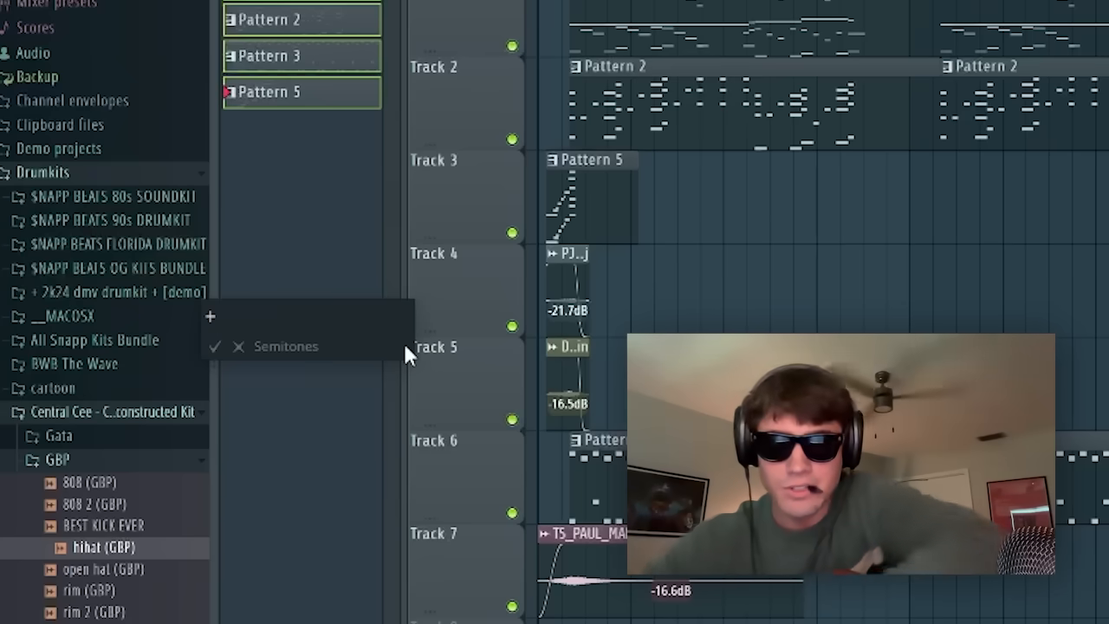
text(1)
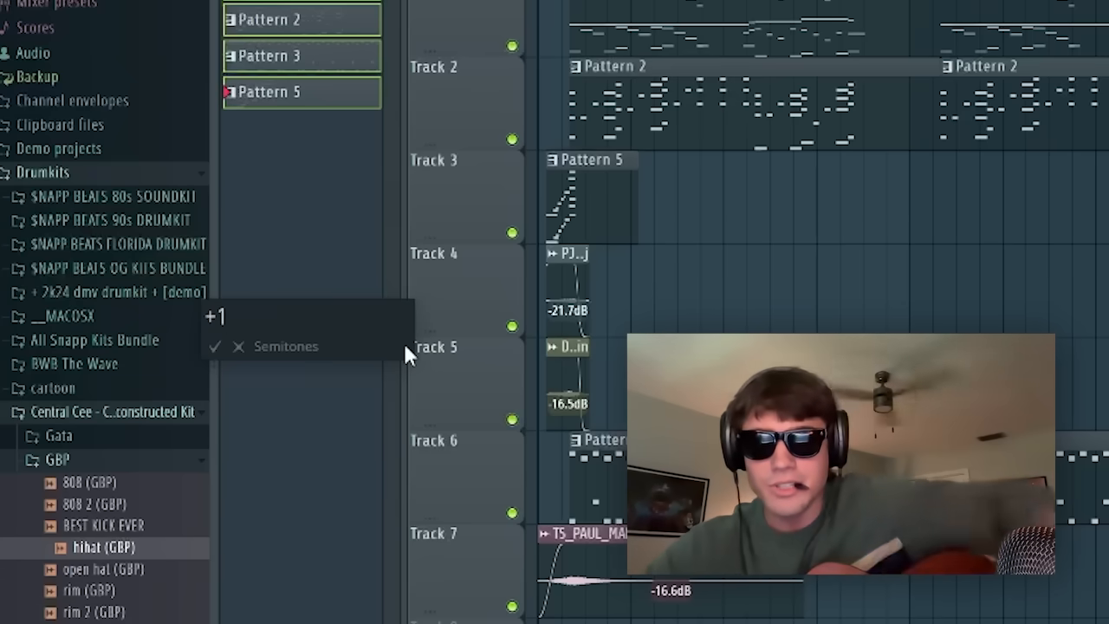
click(215, 348)
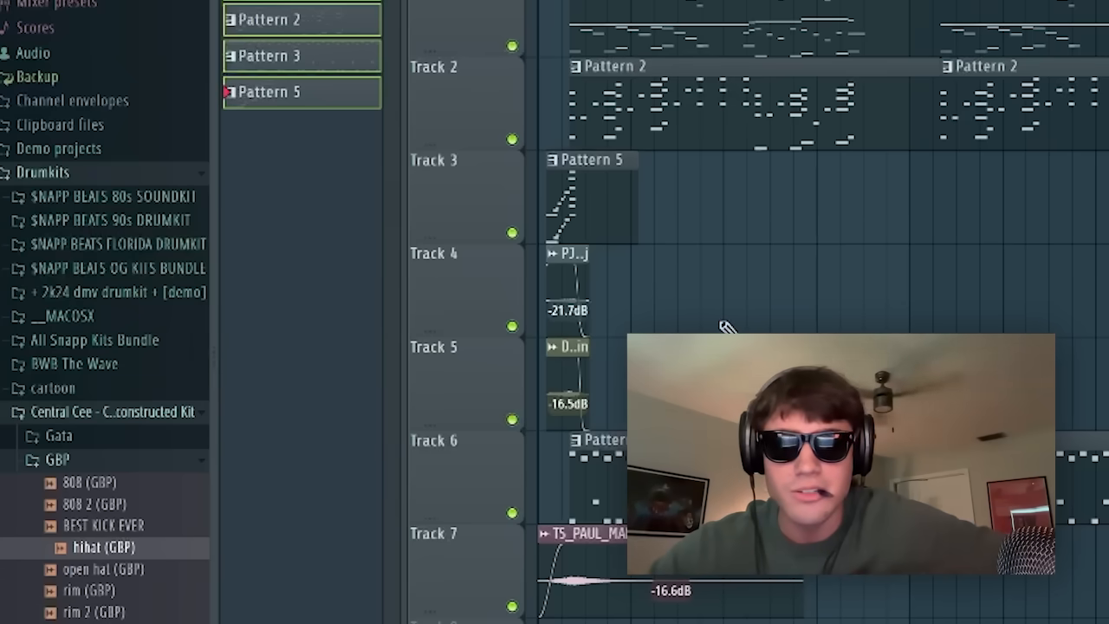
- Play the start of the arrangement and open the mixer
key(space)
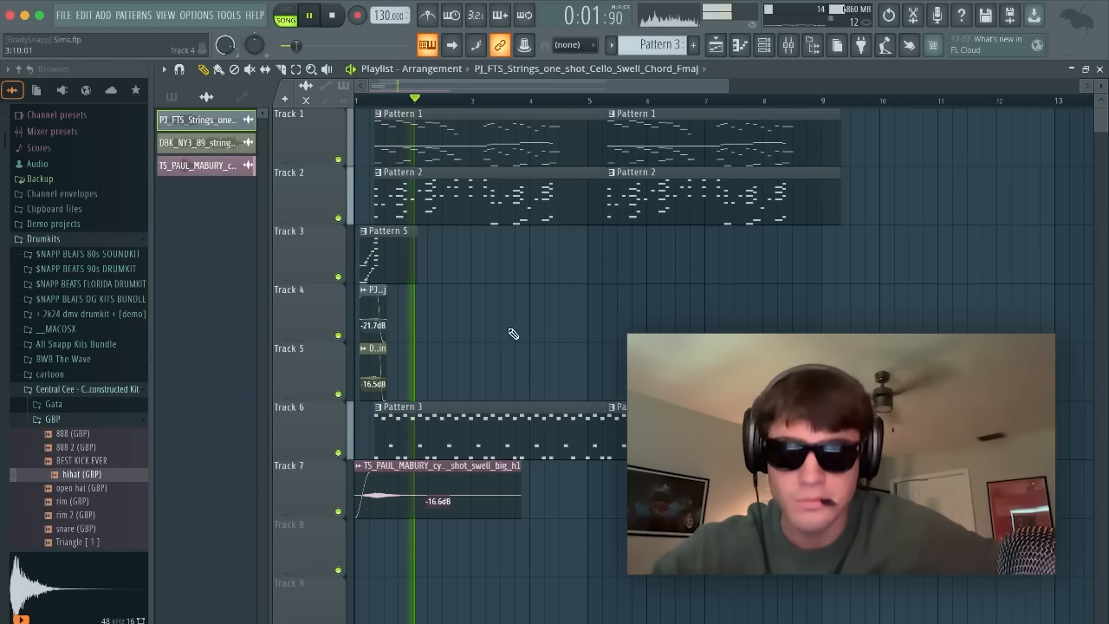
key(space)
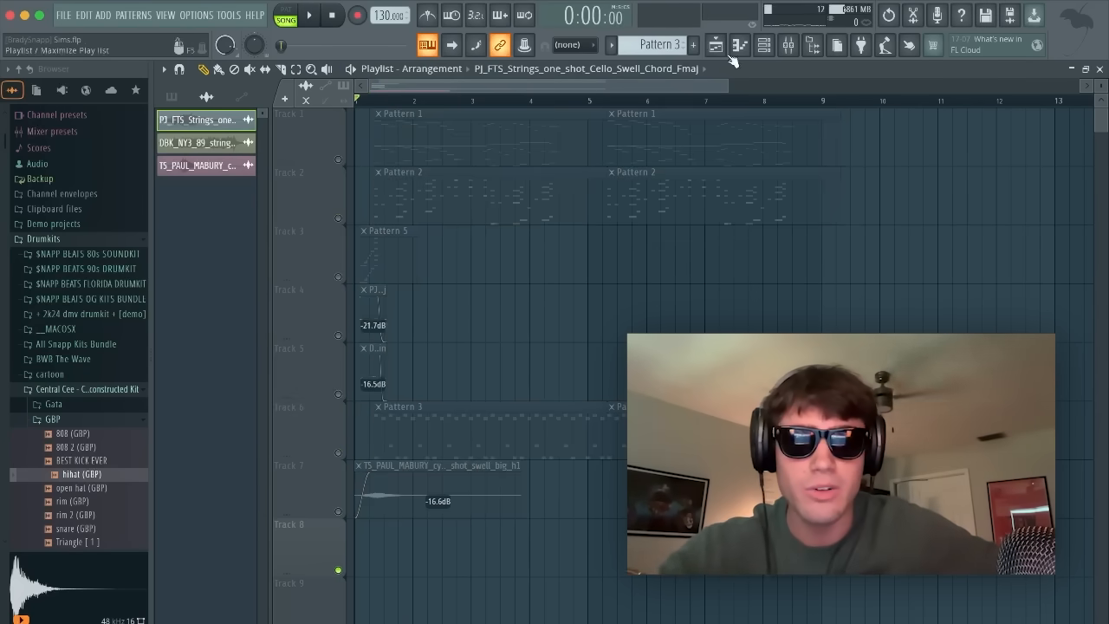
click(786, 47)
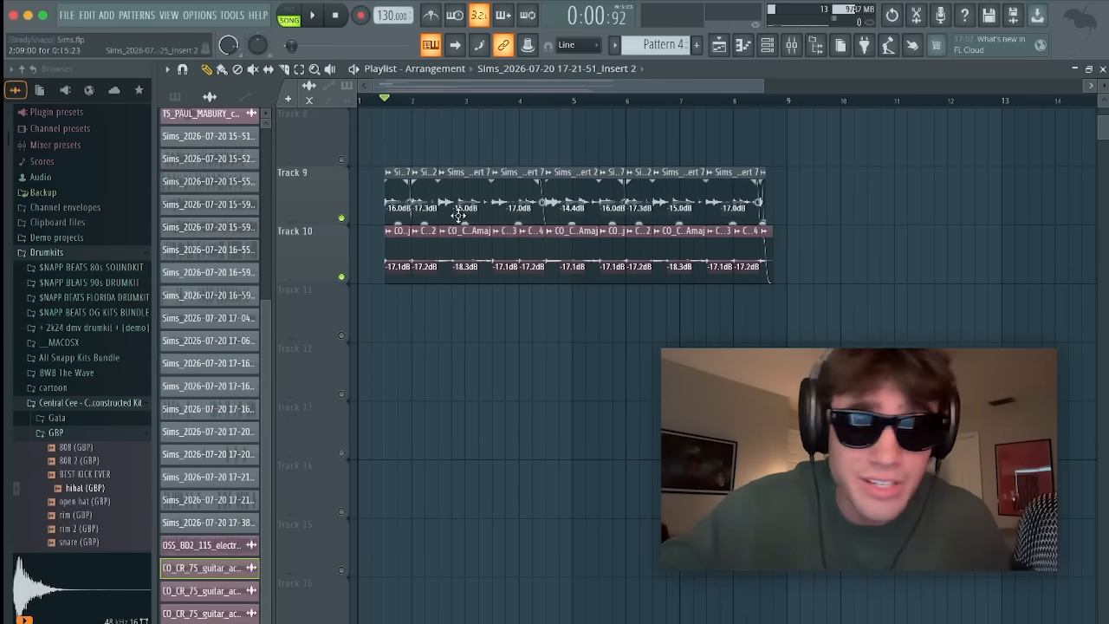
- Audition the recorded clips on Track 9 by themselves, and together with the acoustic guitar clips on Track 10
click(343, 224)
key(space)
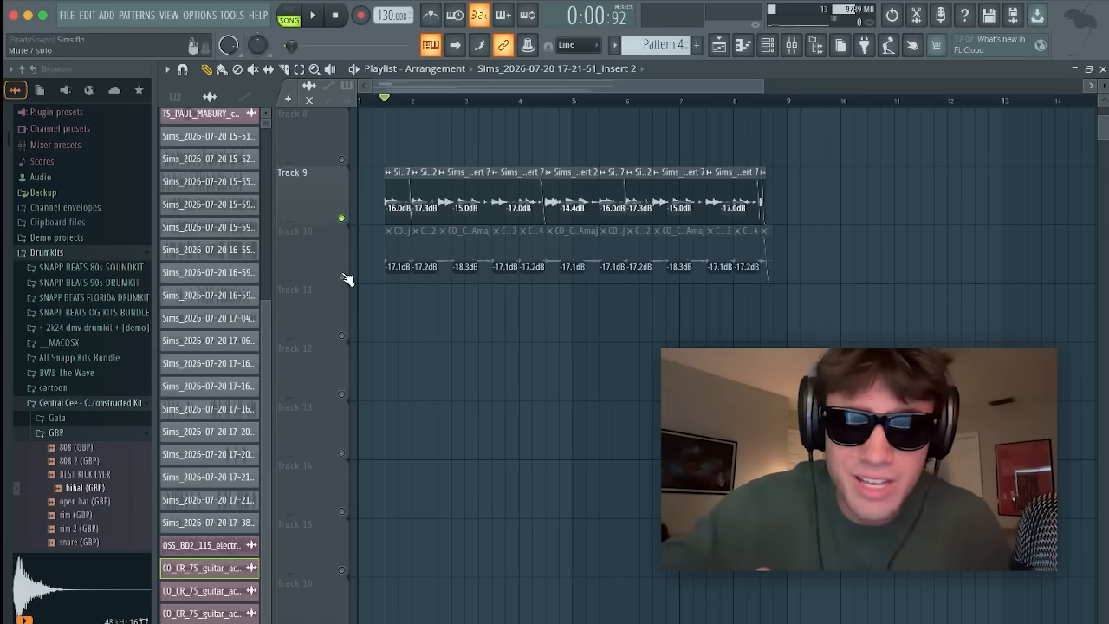
right_click(344, 277)
click(342, 217)
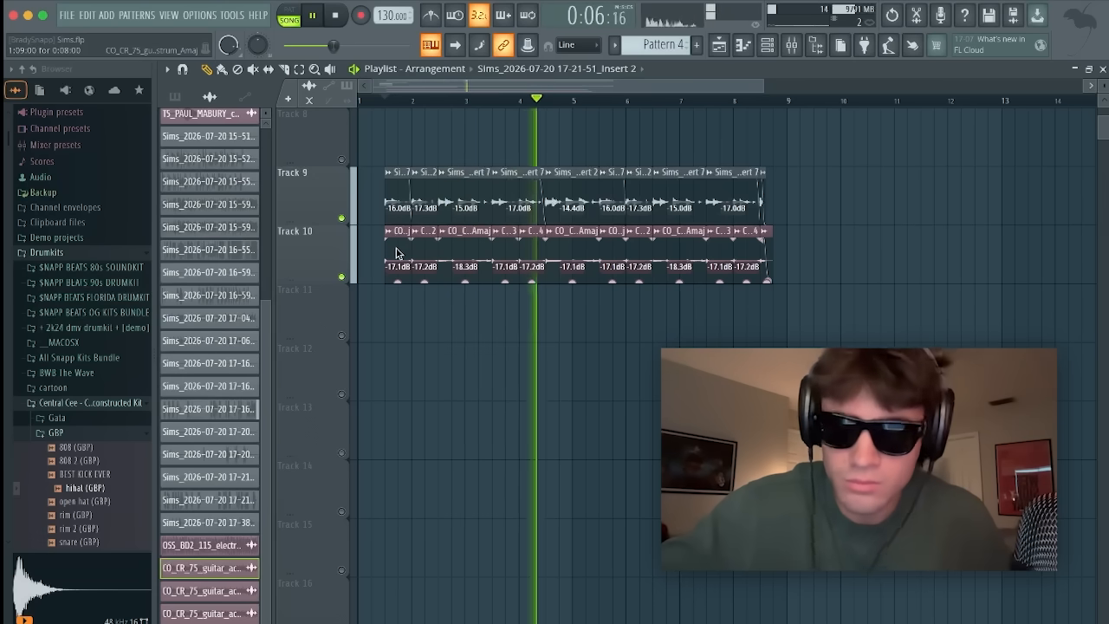
key(space)
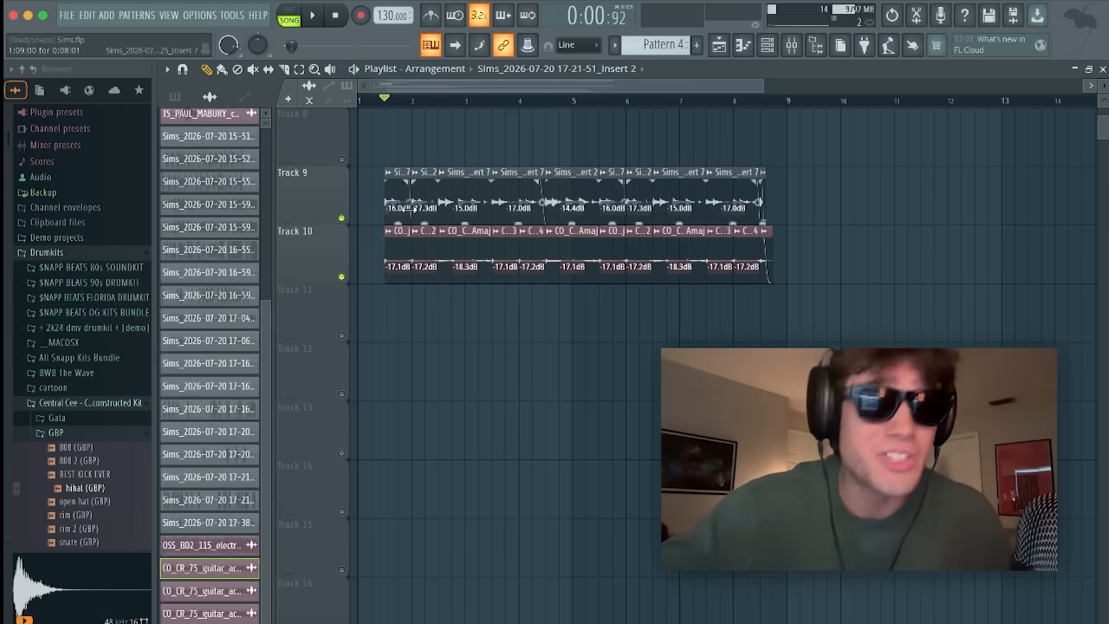
- Move the recorded and acoustic guitar clips up one track onto Tracks 8 and 9, deselect them and play the arrangement
scroll(352, 278, up, 4)
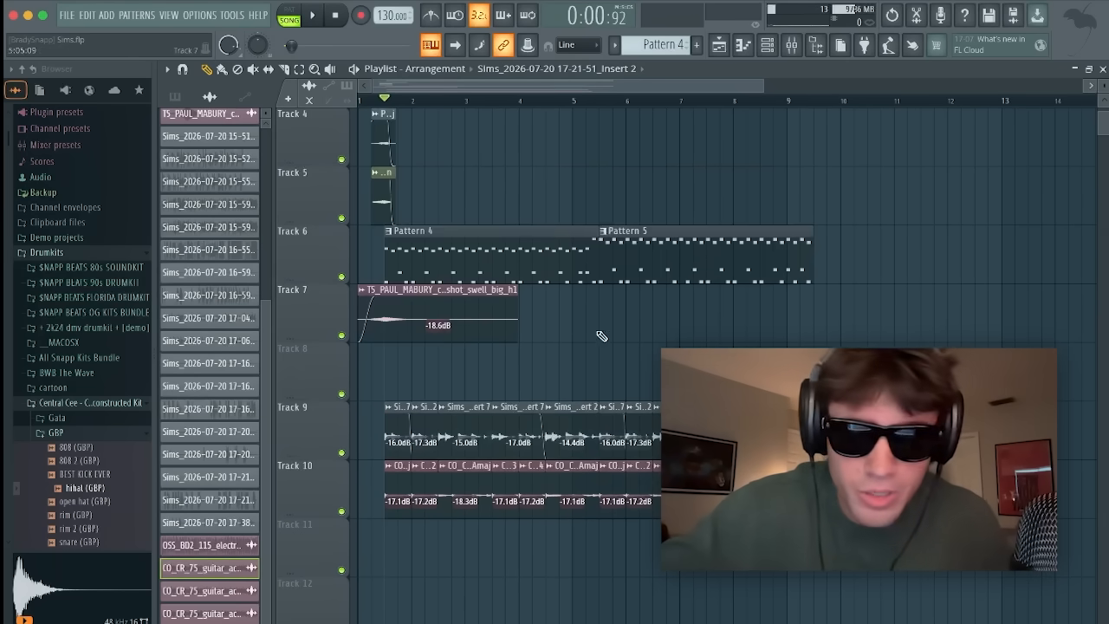
drag(663, 519, 359, 400)
drag(433, 397, 430, 350)
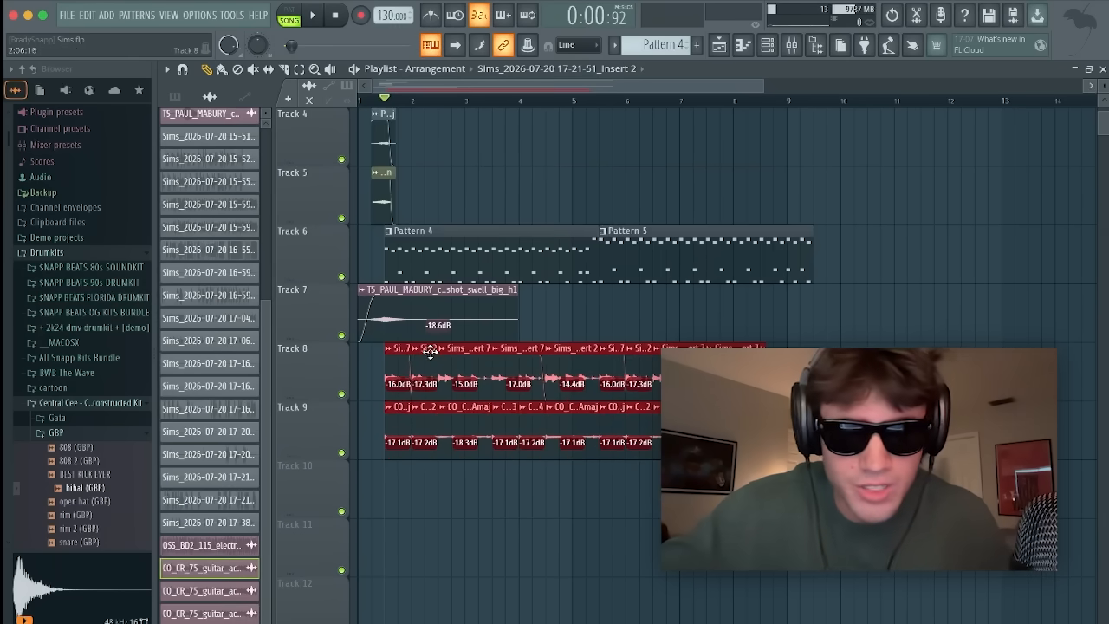
scroll(531, 415, up, 3)
key(super+d)
click(335, 16)
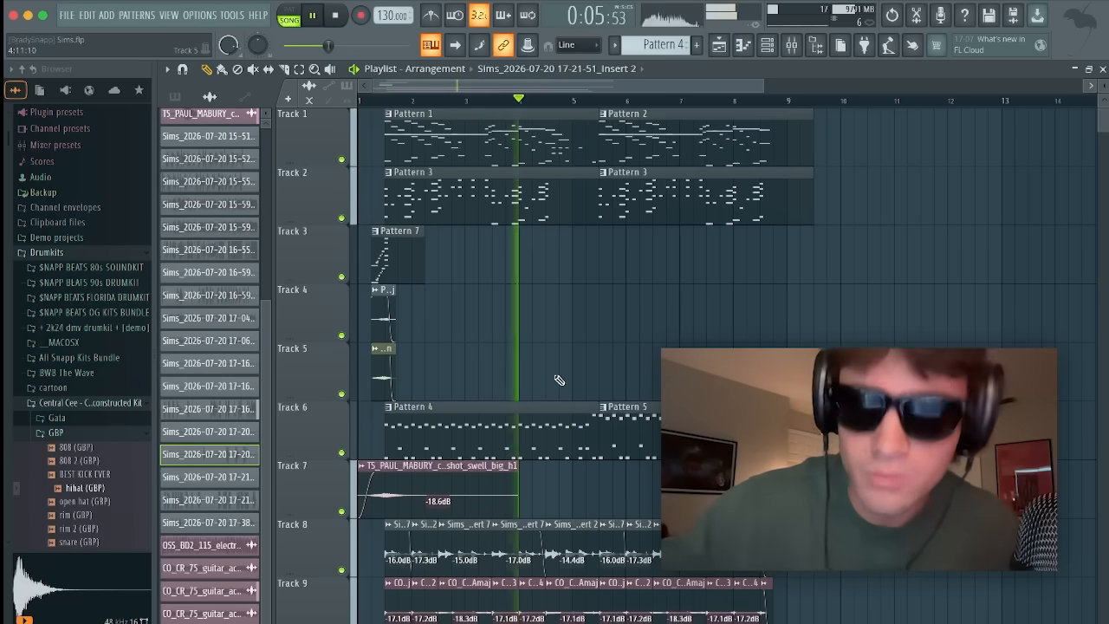
key(space)
- Switch to Splice, bring the TS_HOLIDAY_chime_up_lingo sample into the start of Track 10 and shorten its tail
scroll(485, 407, down, 5)
key(super+Tab)
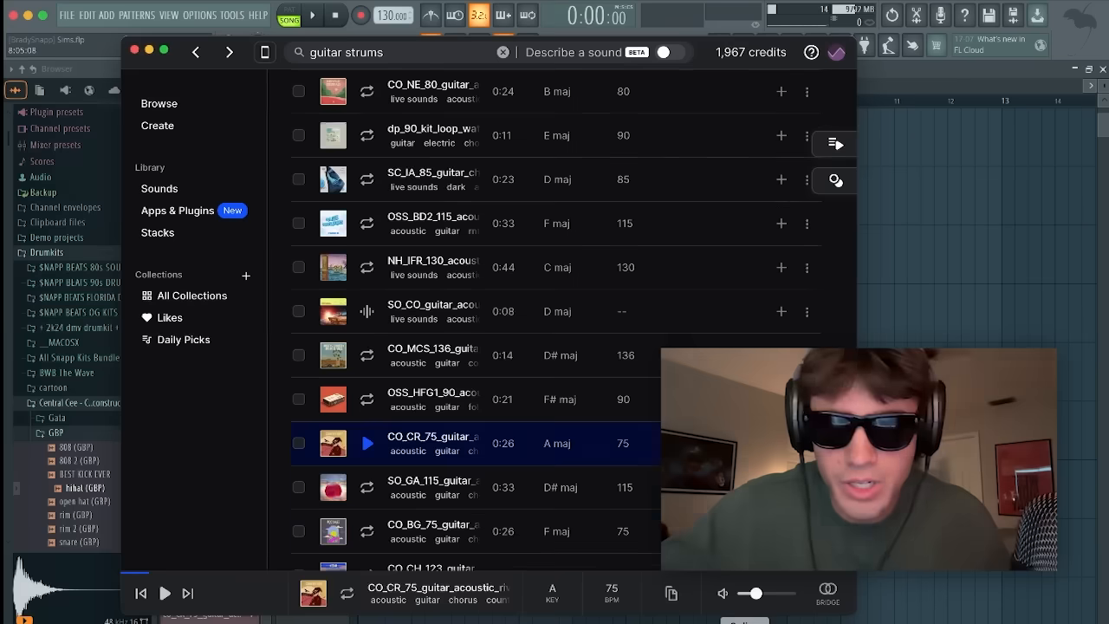
click(366, 368)
drag(447, 409, 363, 404)
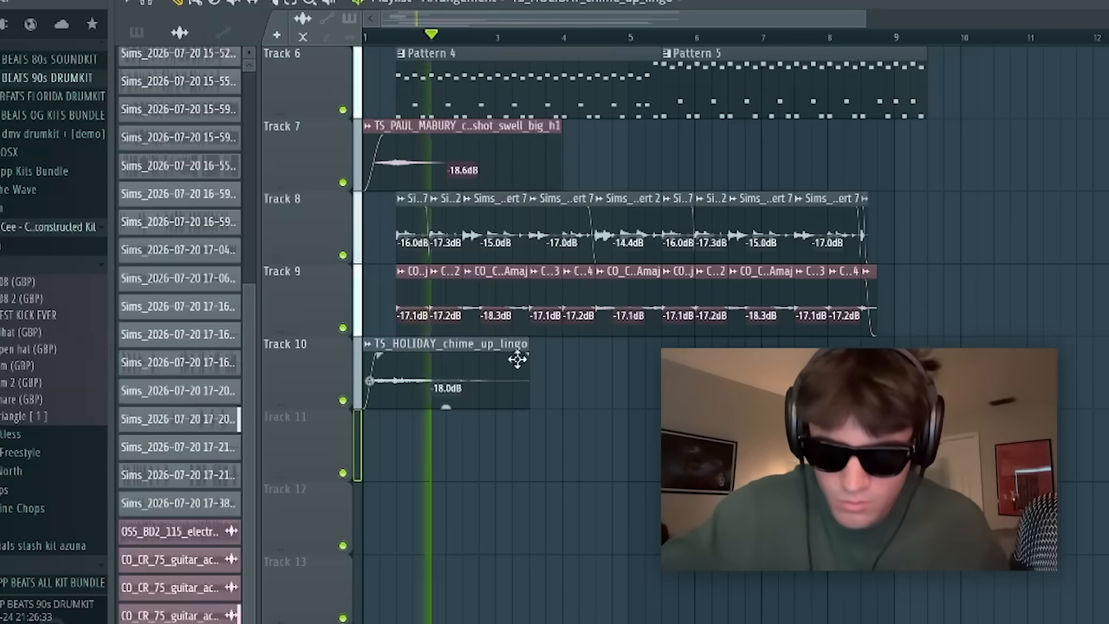
drag(515, 354, 472, 351)
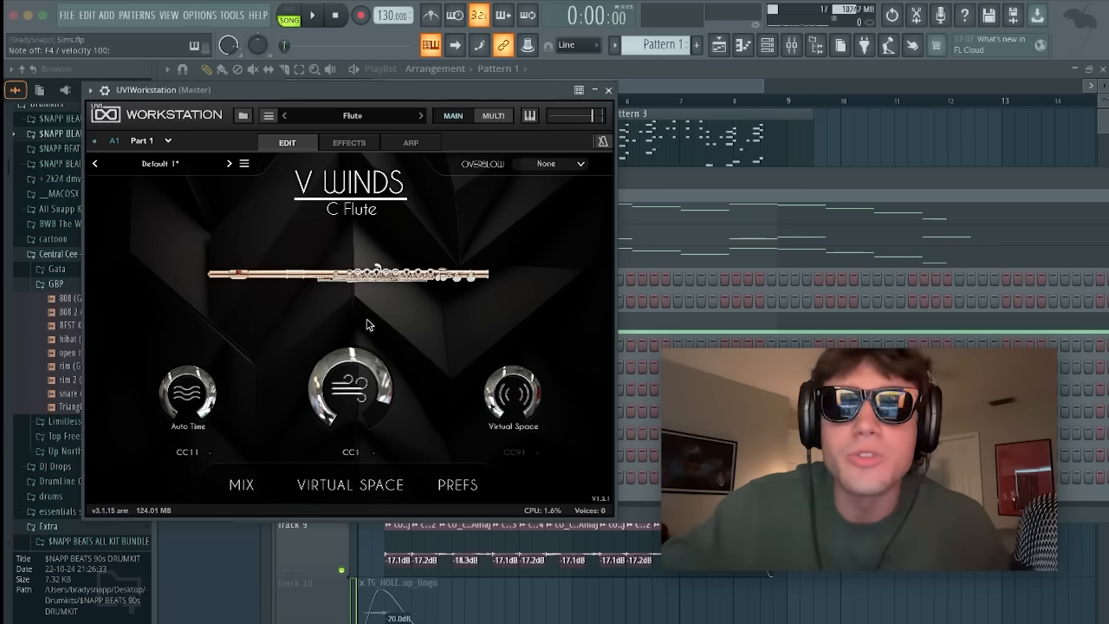
- Close the V Winds flute, open Pattern 6's UVIWorkstation notes in the piano roll, audition them and raise them one octave
click(610, 90)
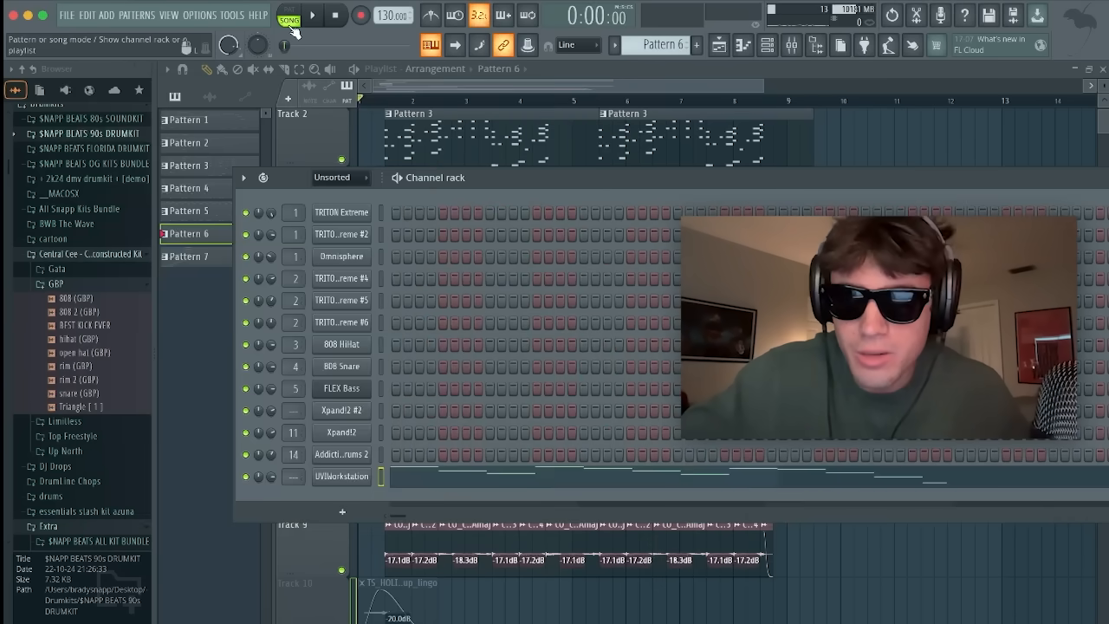
click(742, 45)
key(space)
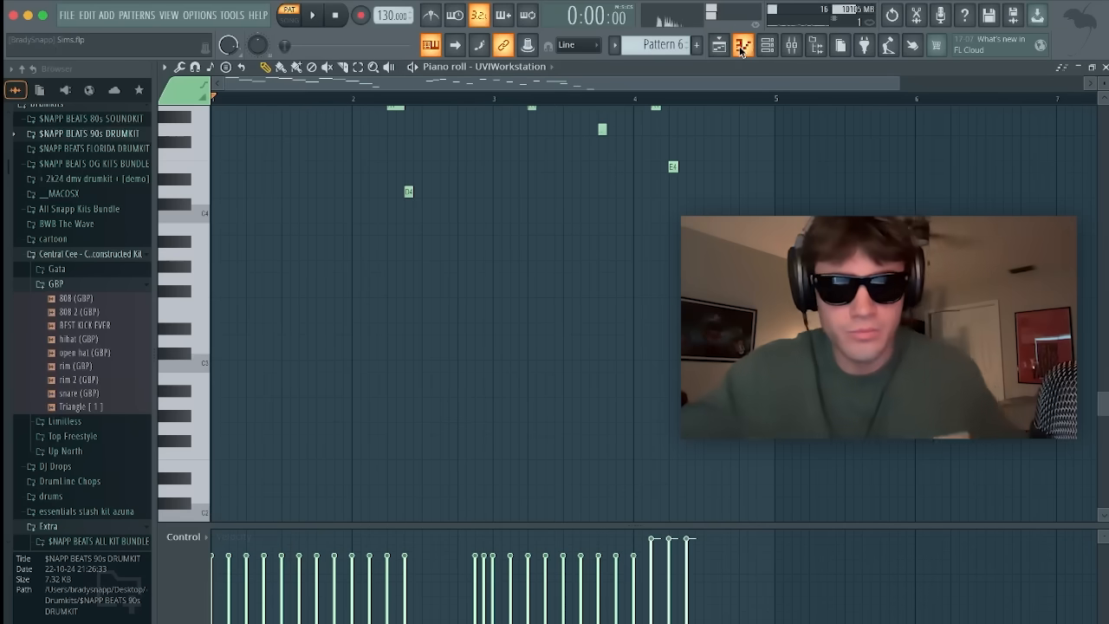
key(space)
key(space)
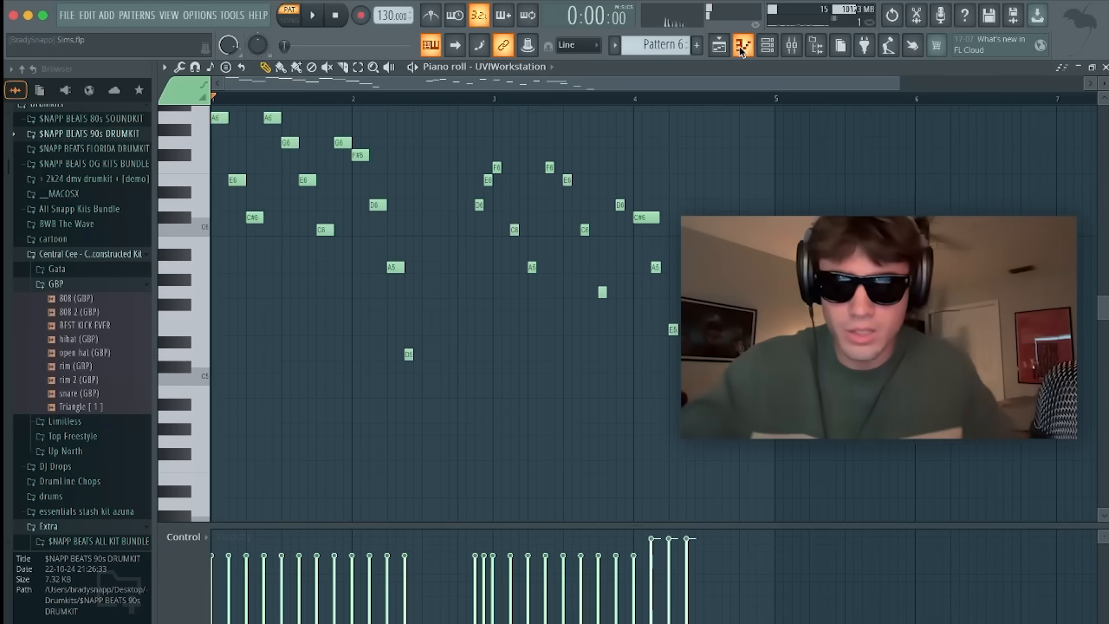
- Discard the lengths of the UVIWorkstation notes, set snapping to none, and shorten all the notes to very brief hits
key(shift+d)
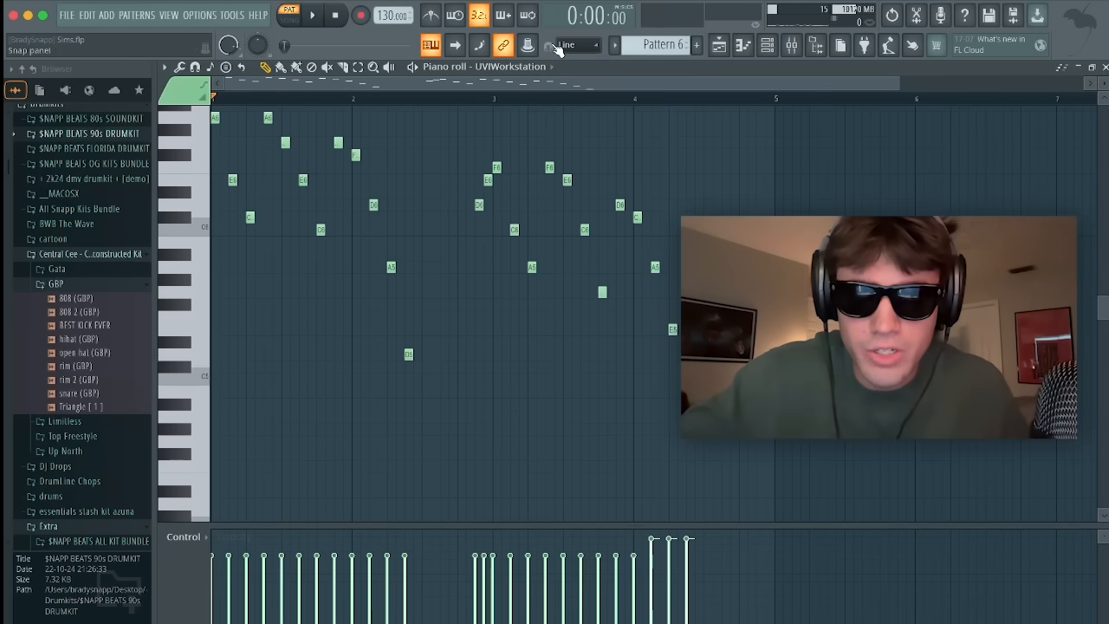
scroll(750, 131, up, 3)
scroll(750, 131, down, 5)
key(super+a)
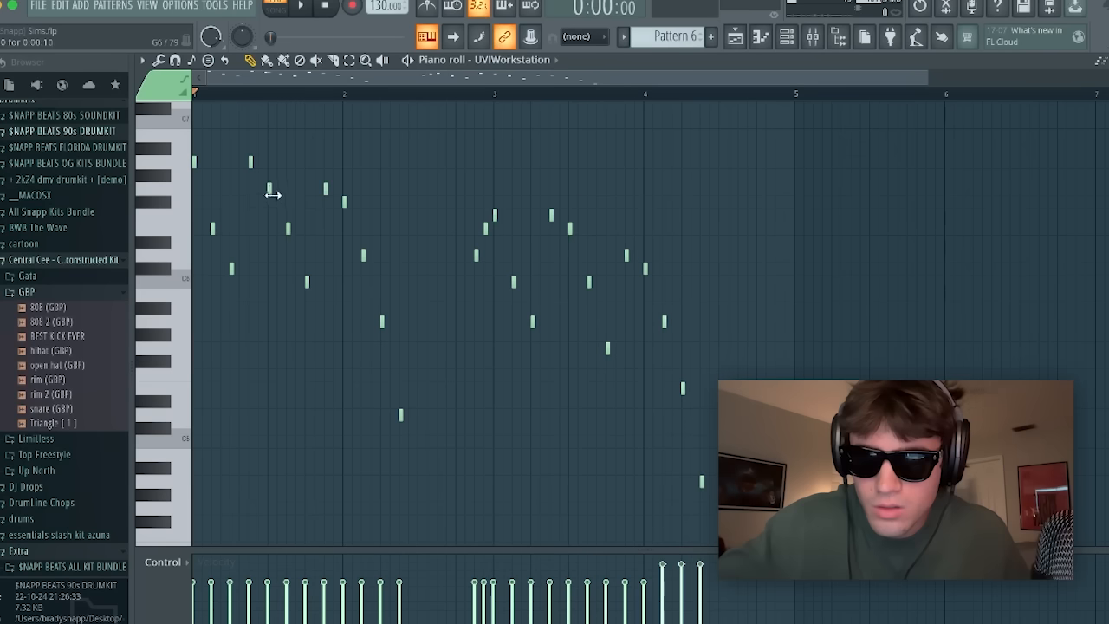
key(space)
drag(271, 190, 361, 203)
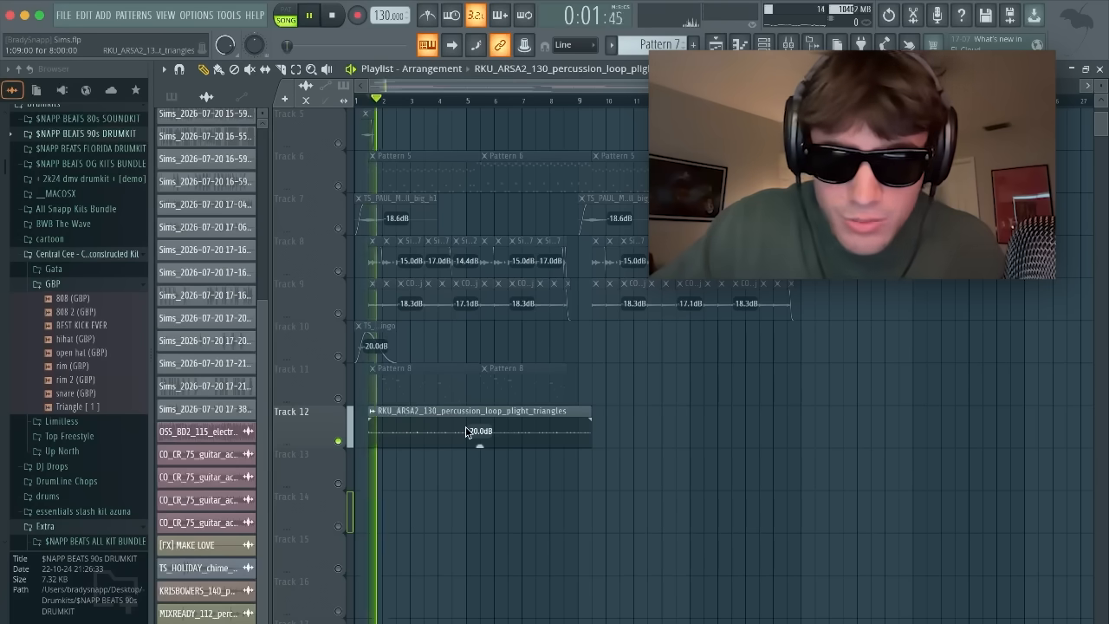
- Duplicate the RKU_ARSA2_130_percussion_loop_plight_triangles clip directly after itself on Track 12
key(ctrl+b)
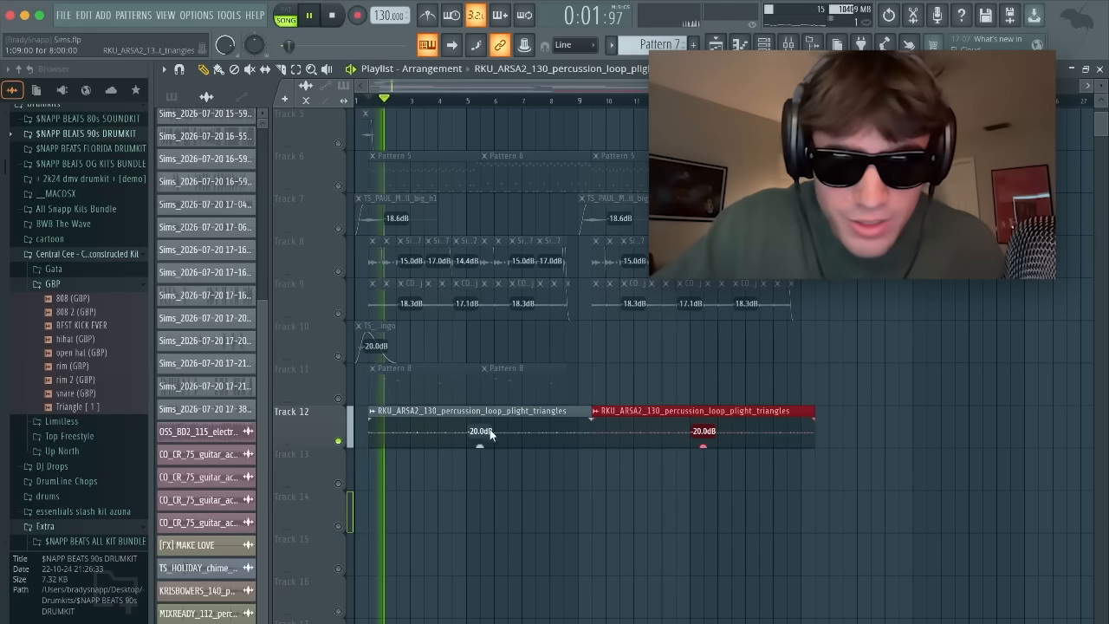